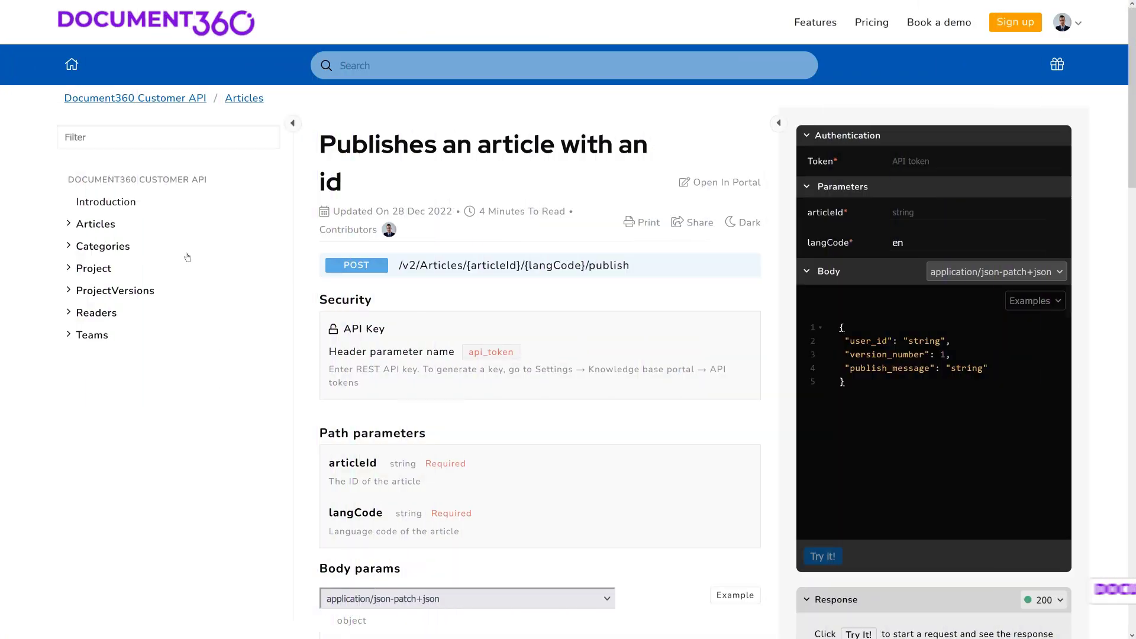
Step: View the Introduction, then read the Teams 'Get complete user details by id' article's responses
left_click(132, 208)
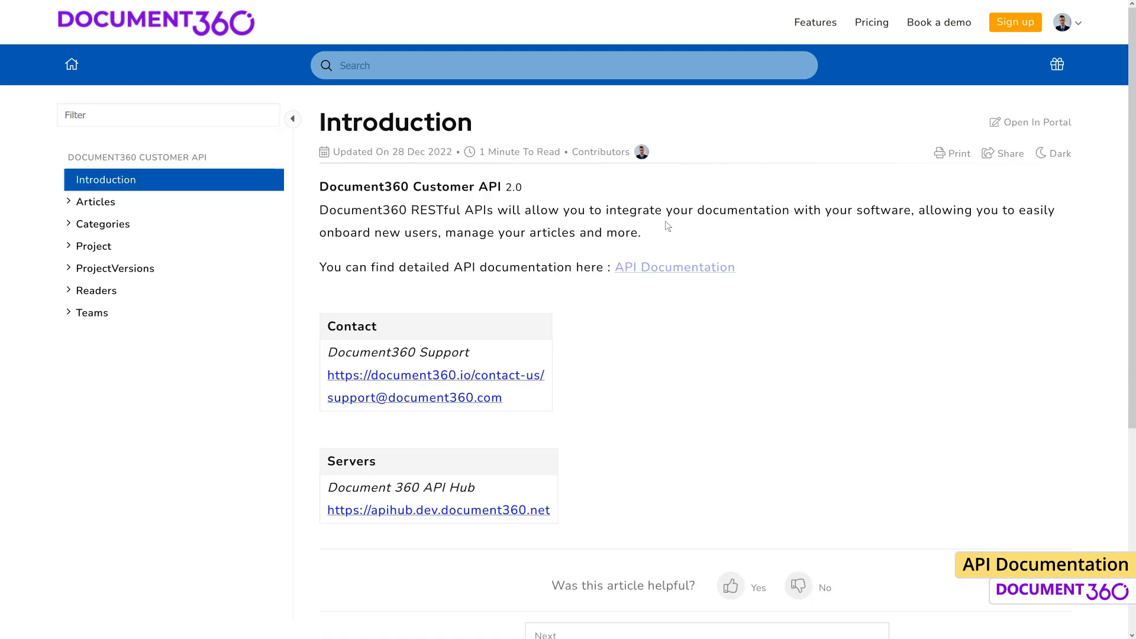
left_click(77, 316)
left_click(160, 362)
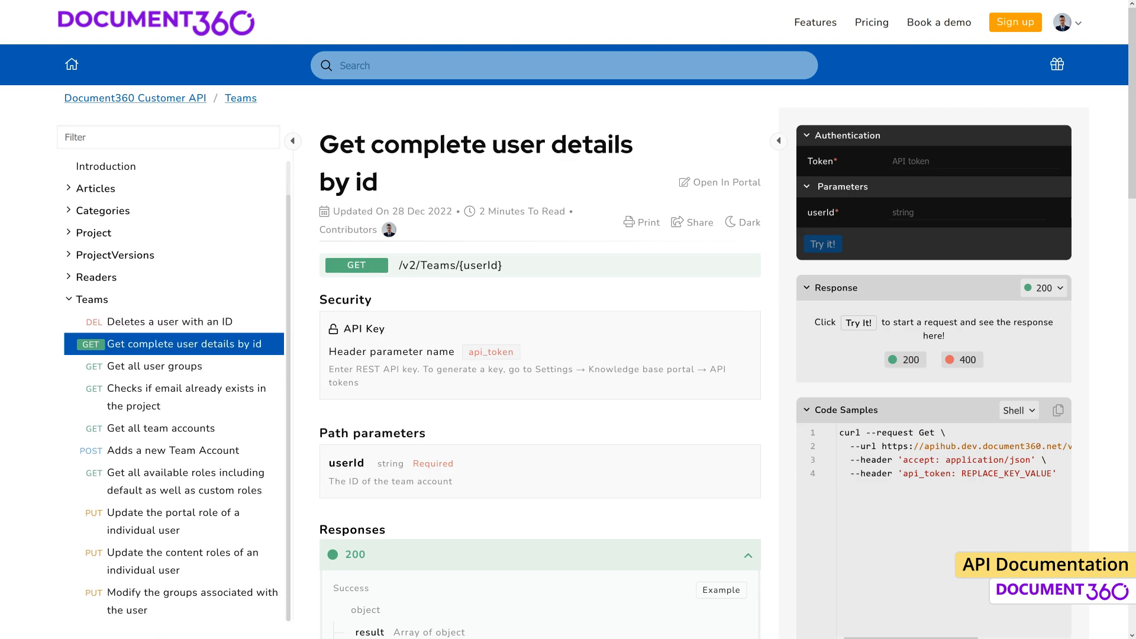
scroll(539, 355, "down", 7)
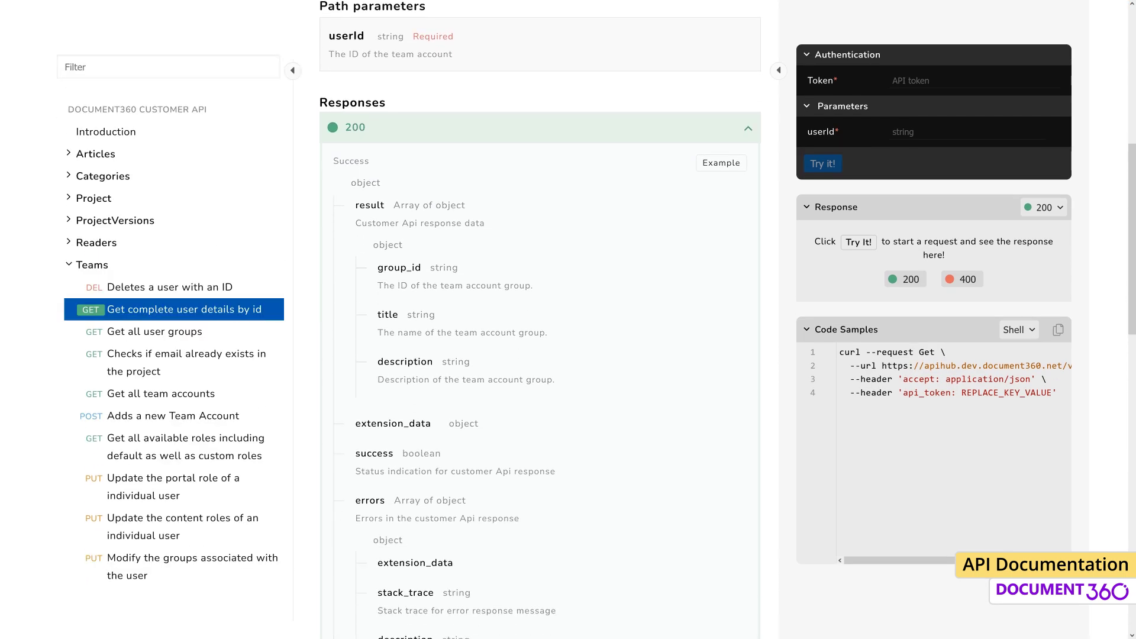
scroll(540, 354, "down", 5)
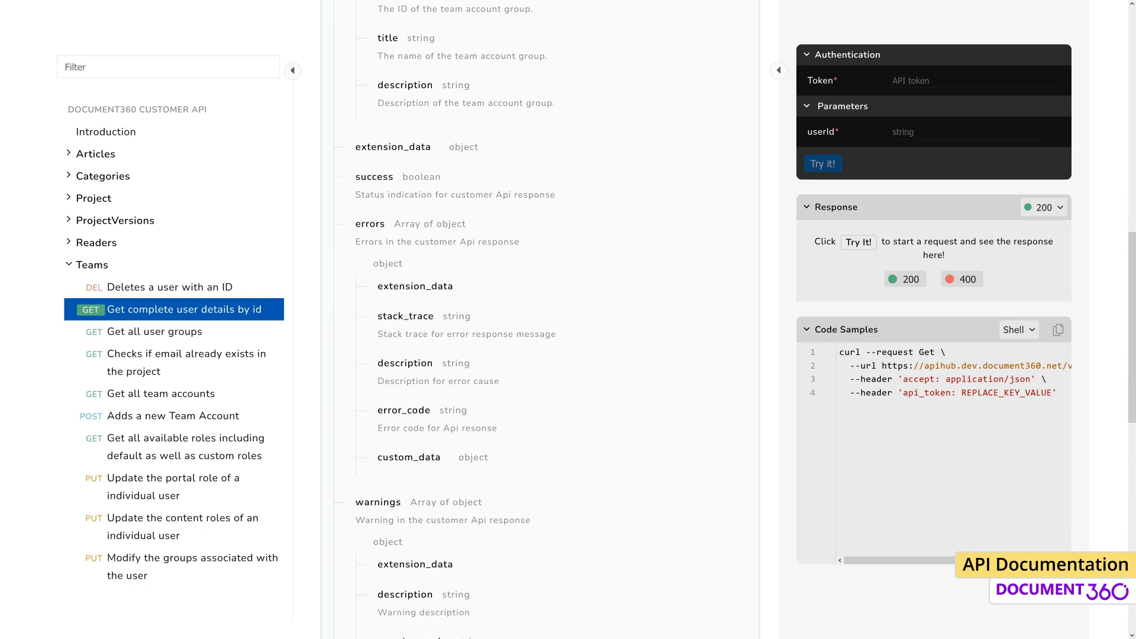
scroll(539, 355, "down", 5)
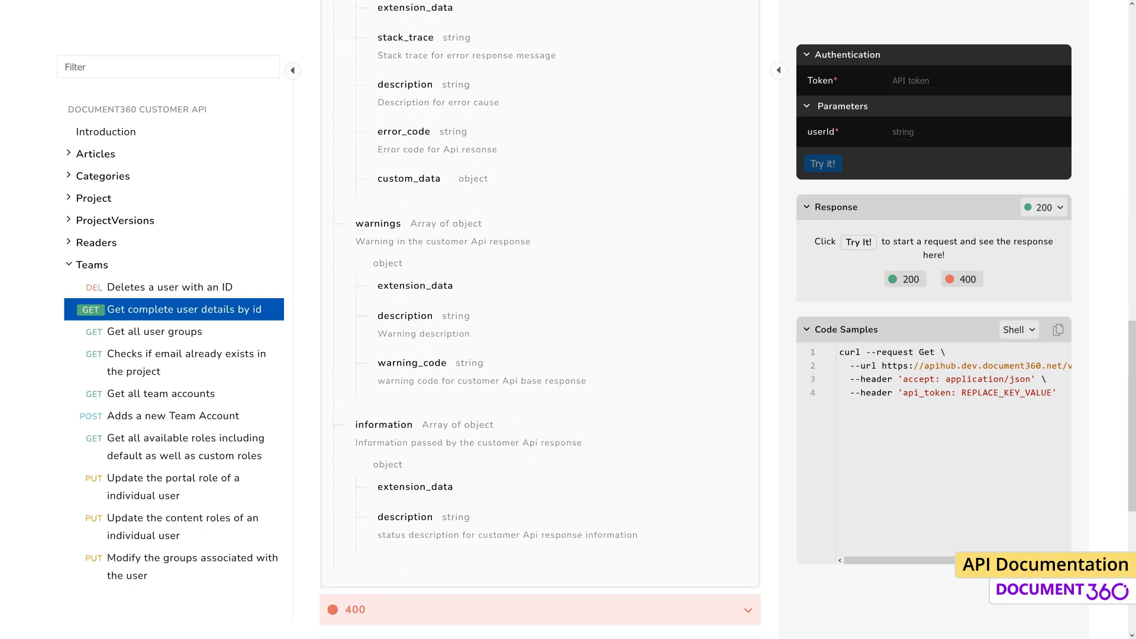
scroll(1100, 221, "down", 4)
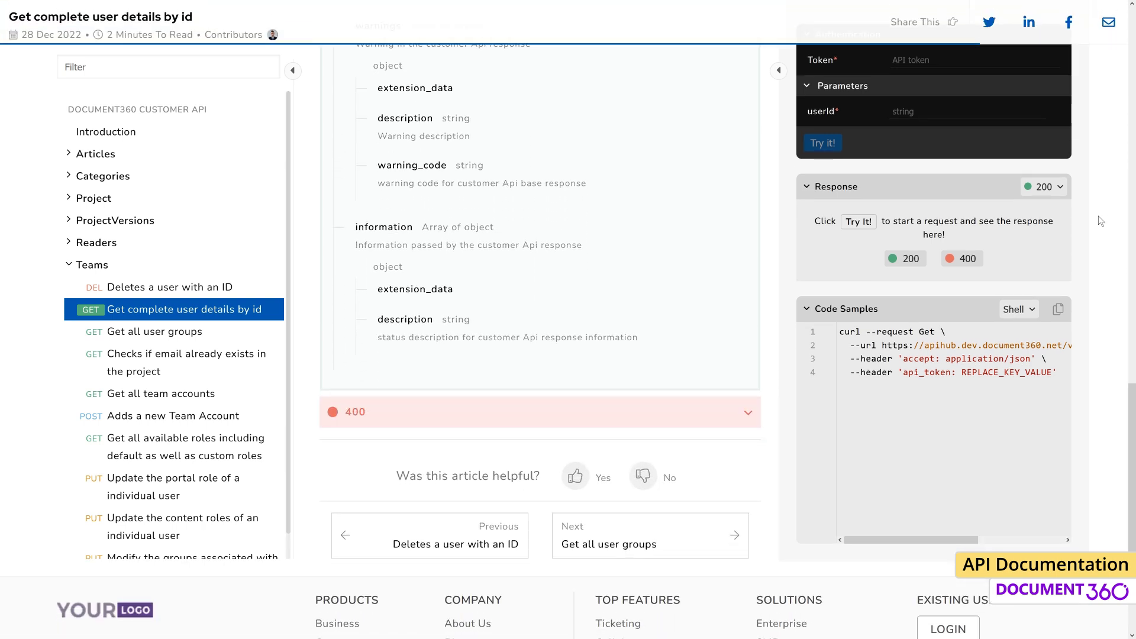
Step: Collapse Teams and read the ProjectVersions 'Gets list of project versions' article's responses
left_click(73, 267)
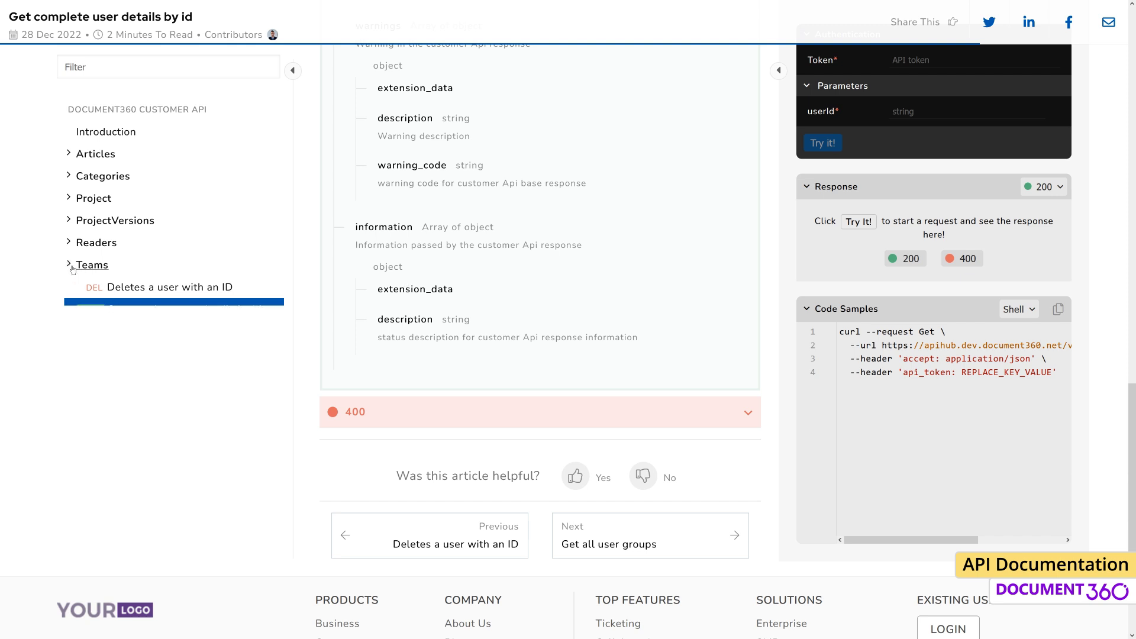
left_click(71, 227)
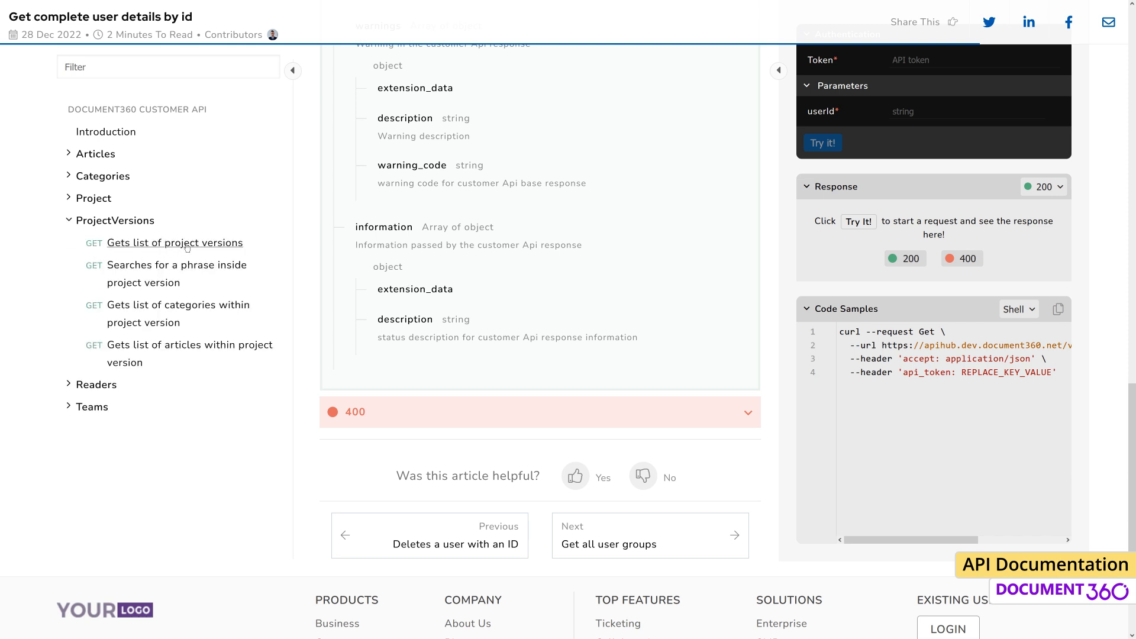
left_click(197, 244)
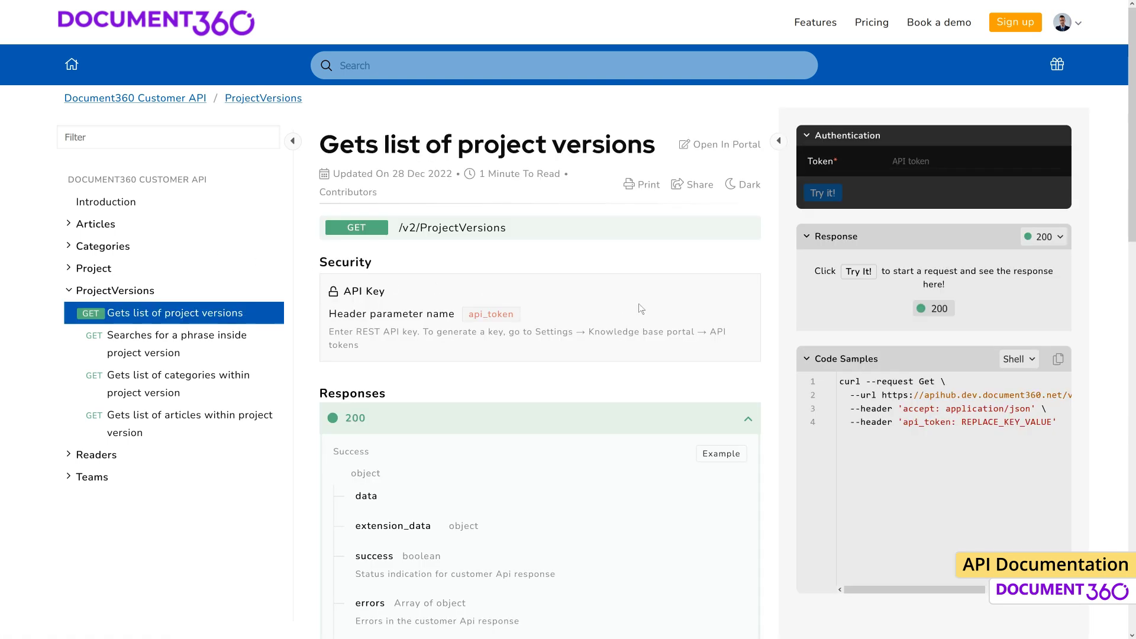
scroll(540, 355, "down", 4)
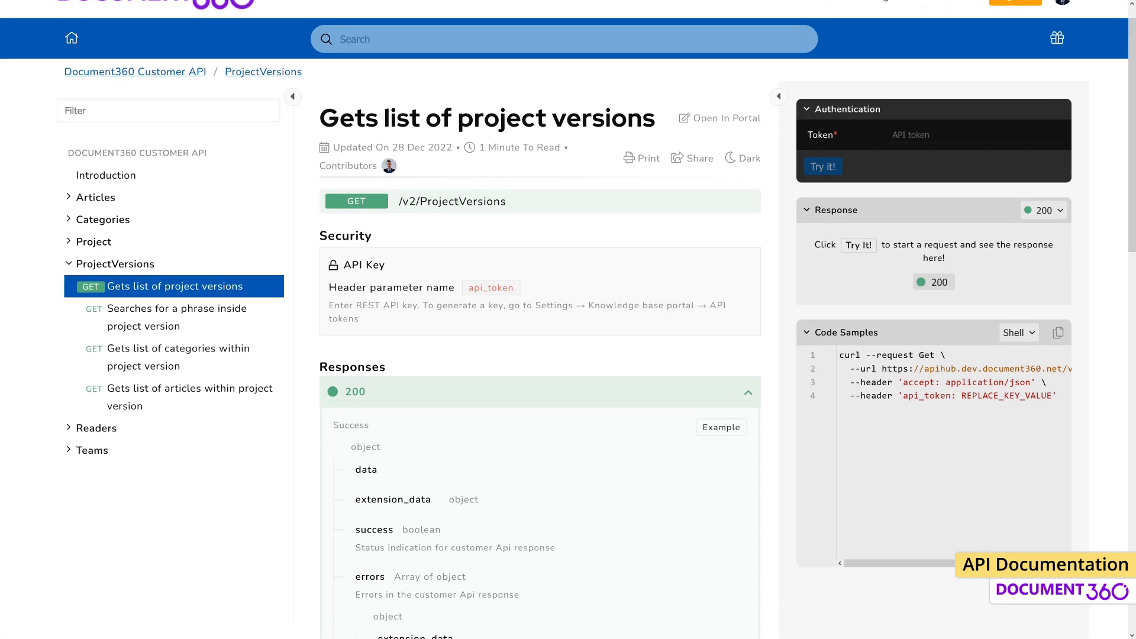
scroll(539, 355, "down", 4)
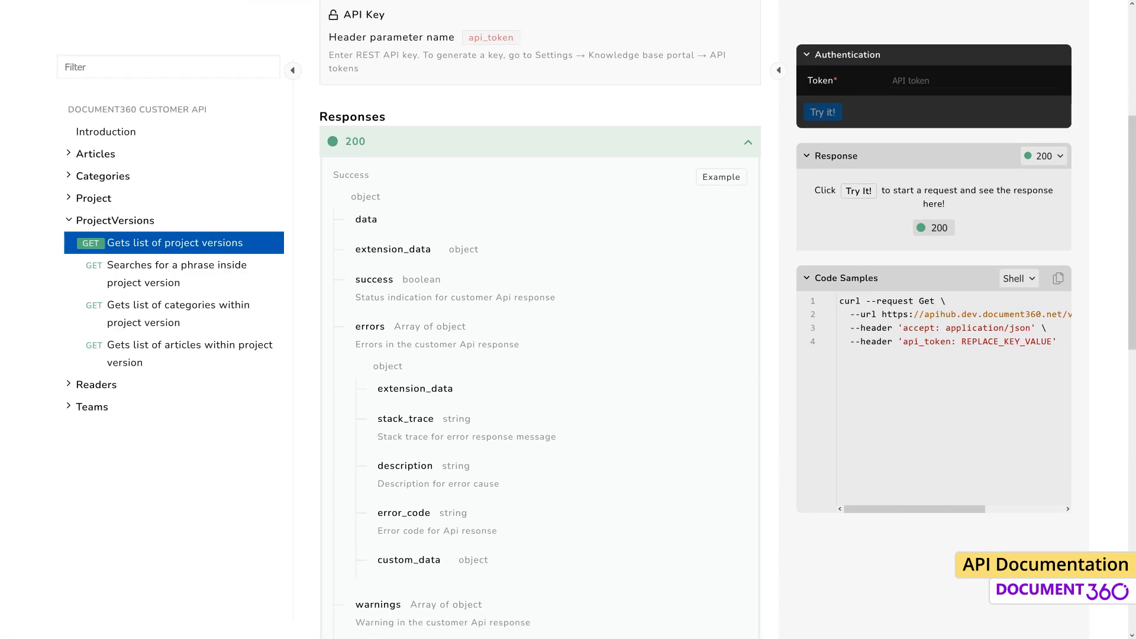
scroll(539, 355, "down", 4)
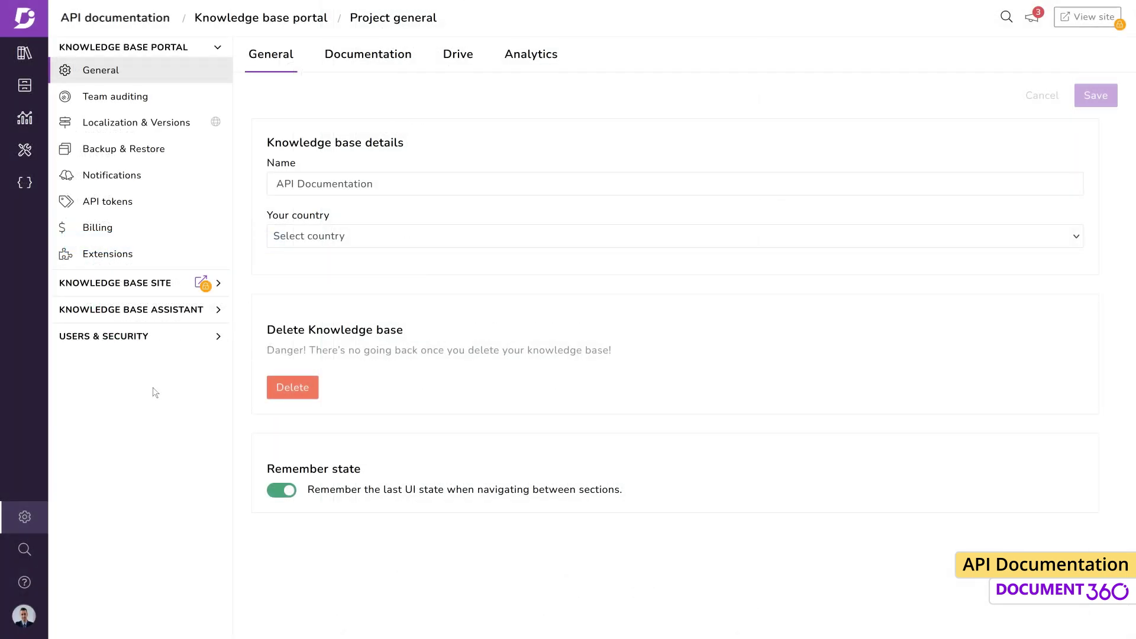
Step: Go to the empty API documentation area and begin a New API reference
left_click(25, 183)
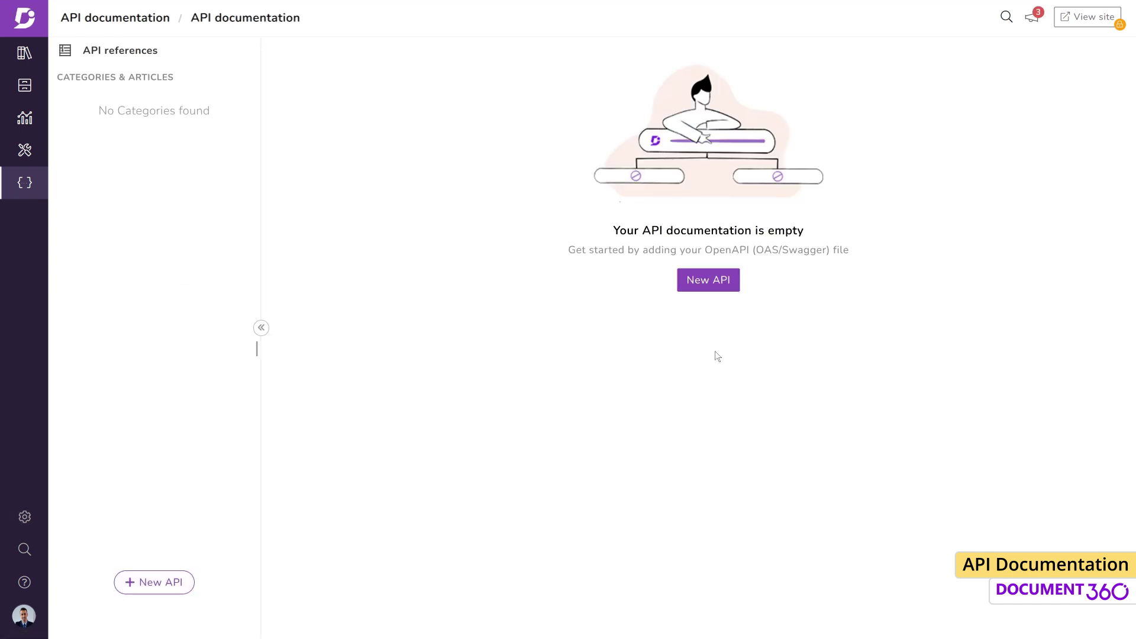
left_click(725, 290)
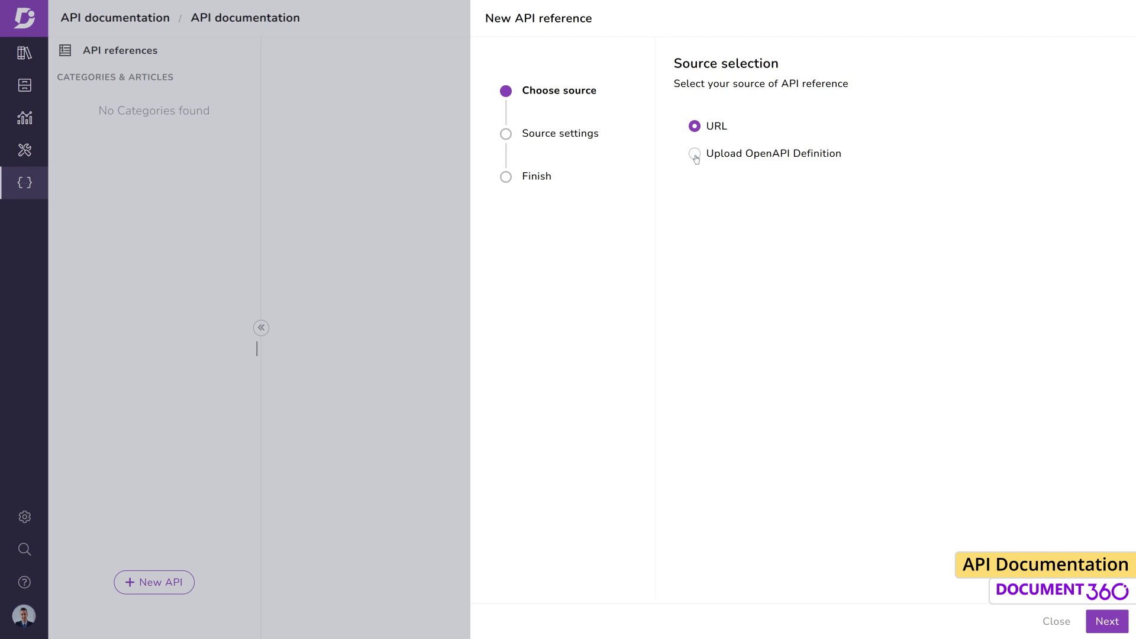
Step: Choose Upload OpenAPI Definition as the source and select CustomerAPI.json for upload
left_click(695, 156)
left_click(1100, 622)
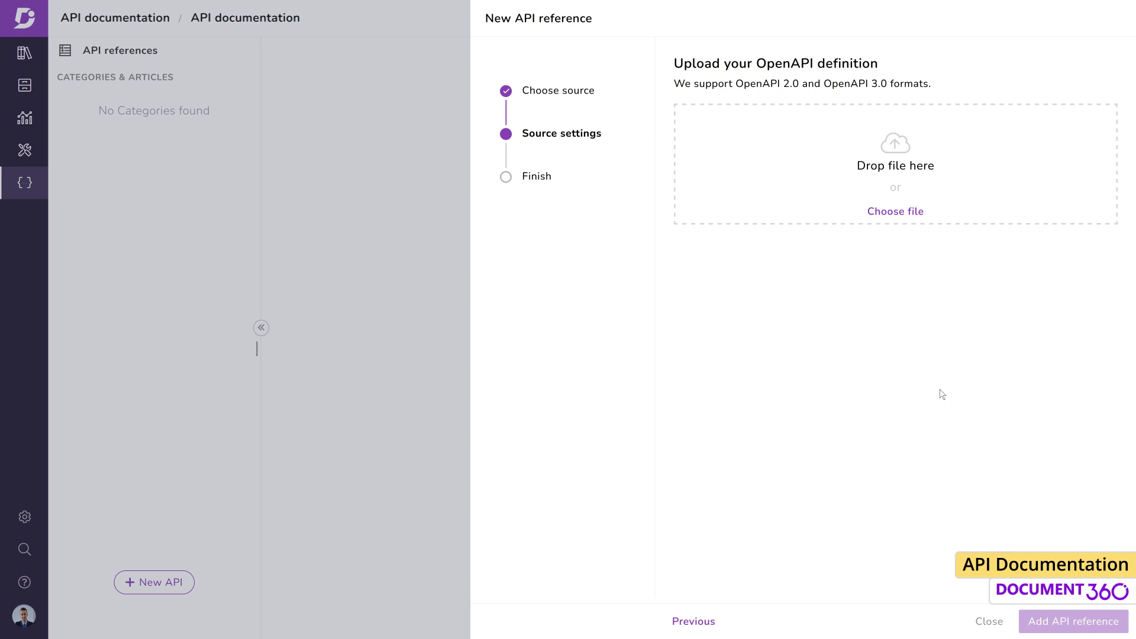
left_click(897, 213)
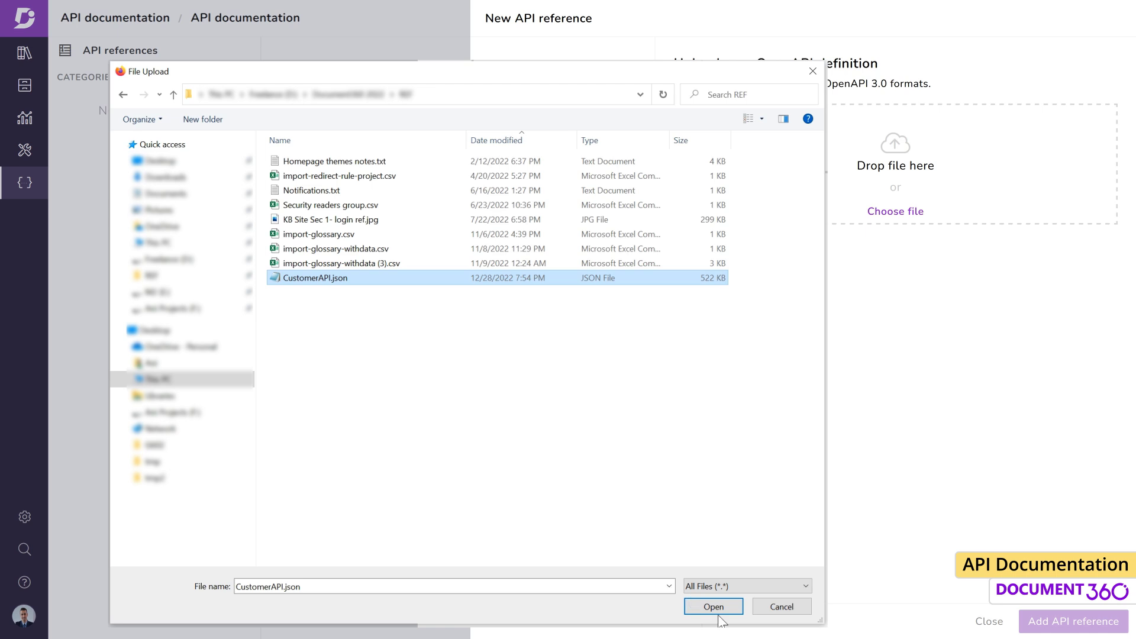
left_click(716, 607)
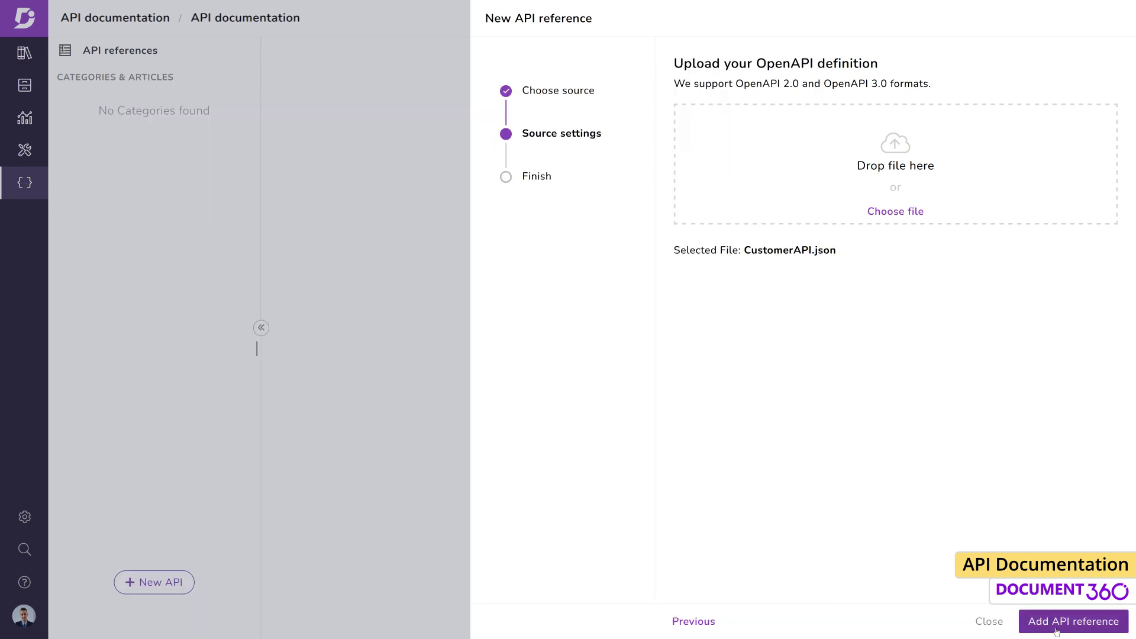
Step: Run the CustomerAPI.json import, read its 14 errors and 410 warnings, then collapse both lists
left_click(1056, 629)
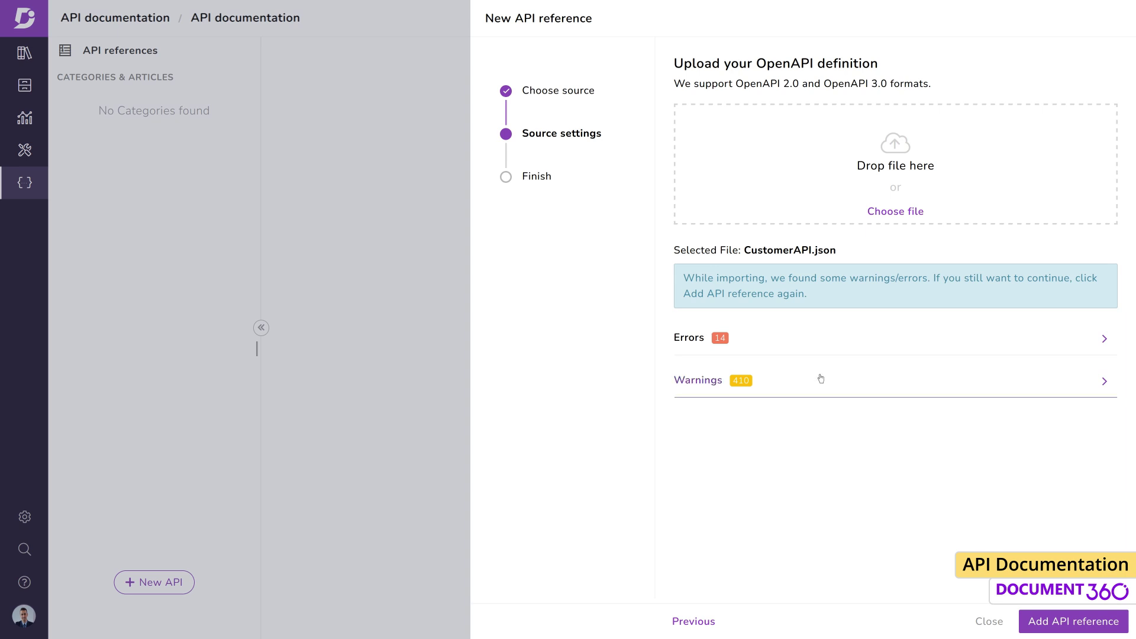
left_click(828, 343)
scroll(882, 376, "down", 3)
scroll(882, 378, "down", 5)
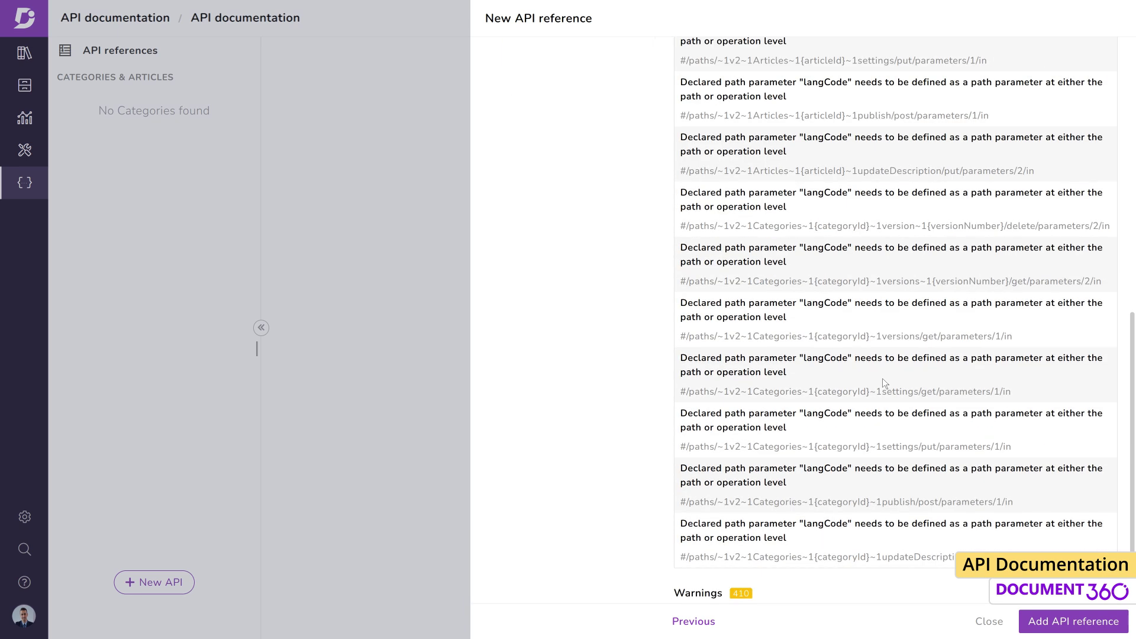
left_click(946, 568)
scroll(947, 545, "down", 10)
scroll(947, 545, "down", 15)
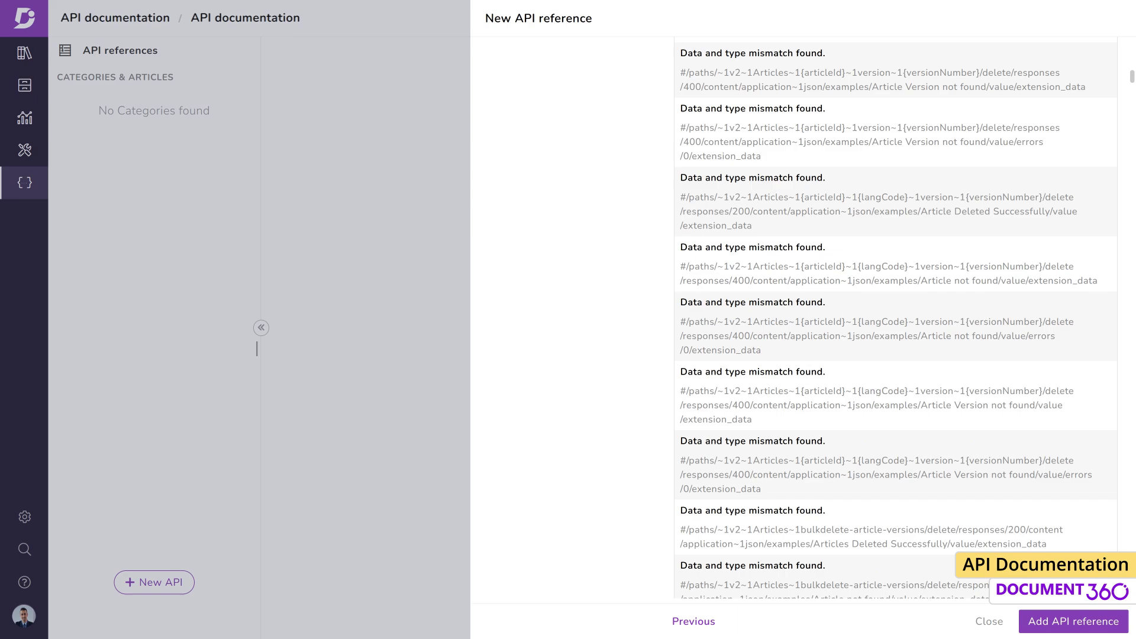
scroll(944, 538, "up", 10)
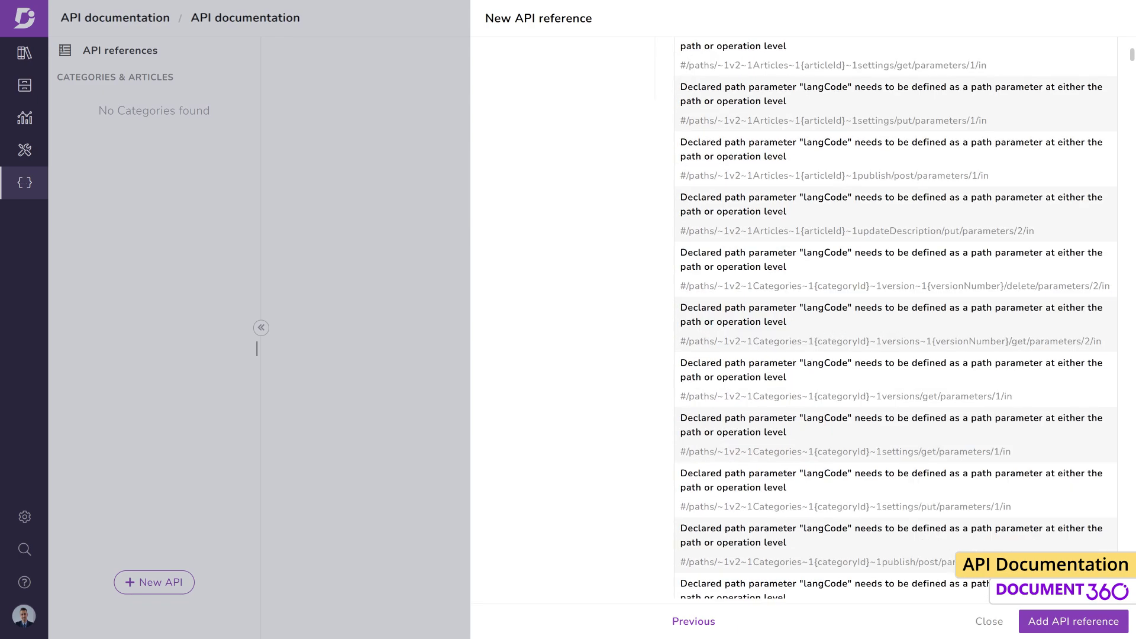
scroll(944, 474, "down", 3)
left_click(810, 419)
scroll(943, 420, "up", 5)
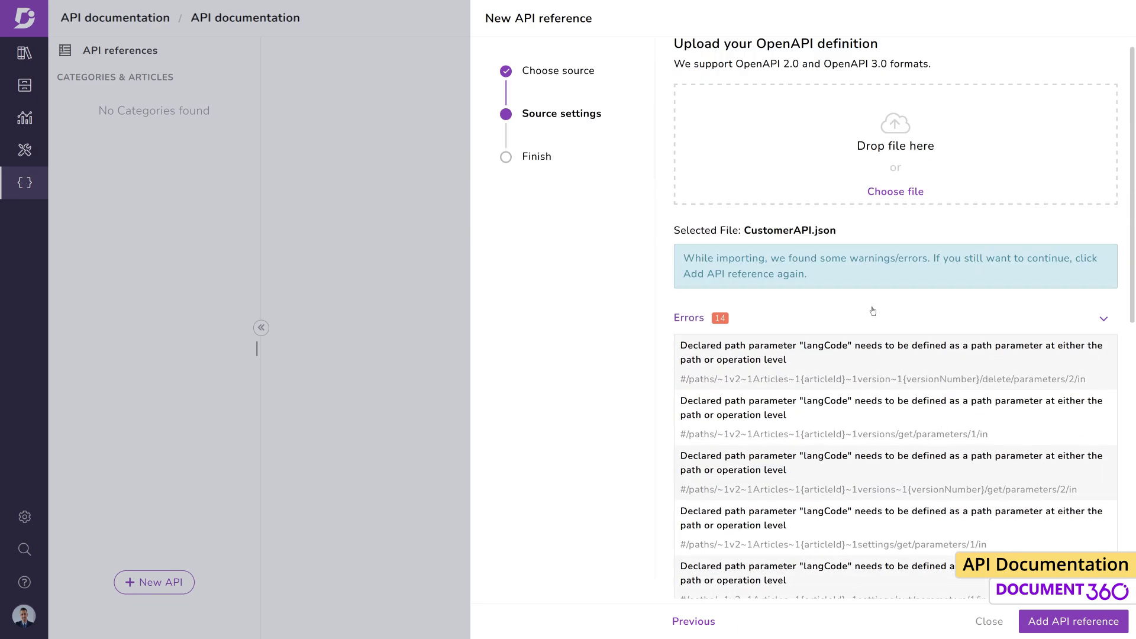
left_click(848, 316)
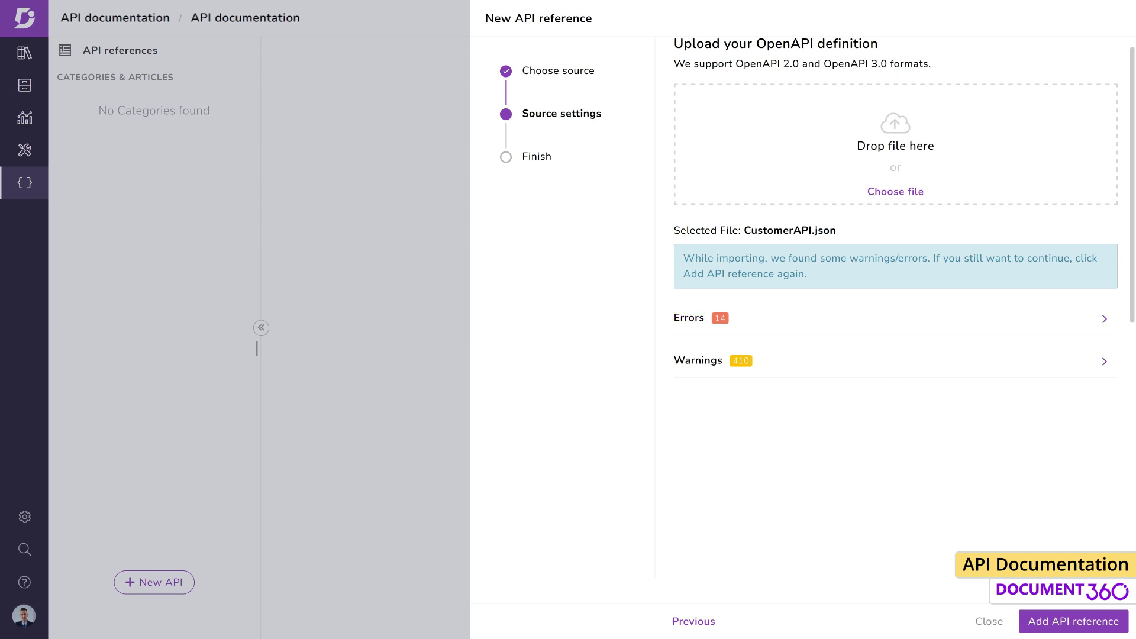
Step: Confirm the import, publish the 77 articles, and browse 'Deletes multiple articles' with Project expanded
left_click(1049, 630)
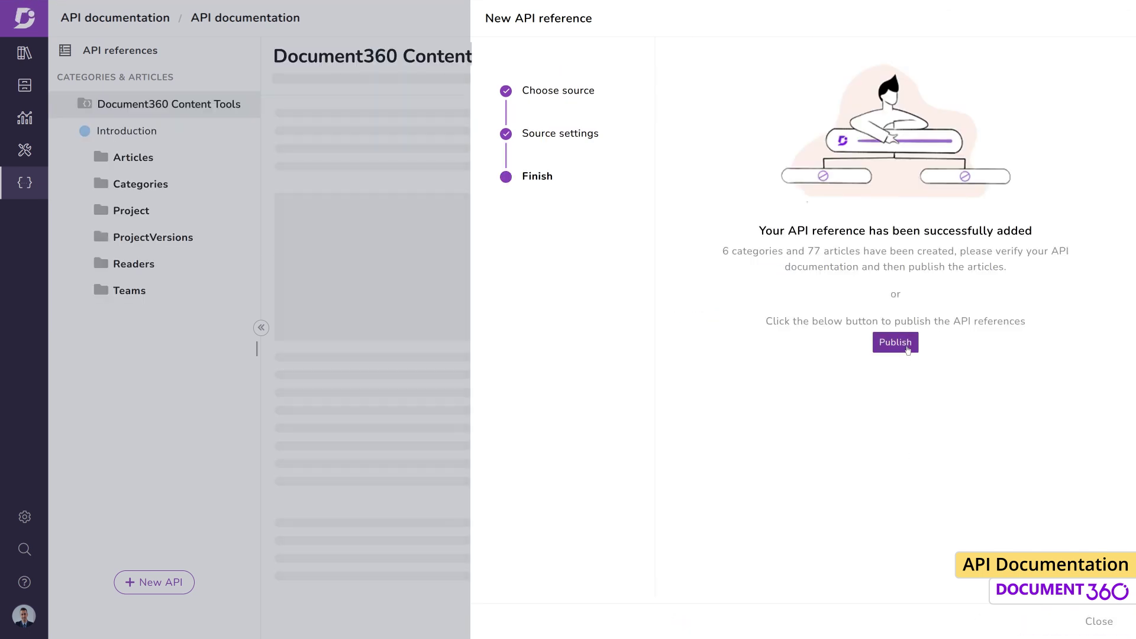
left_click(908, 349)
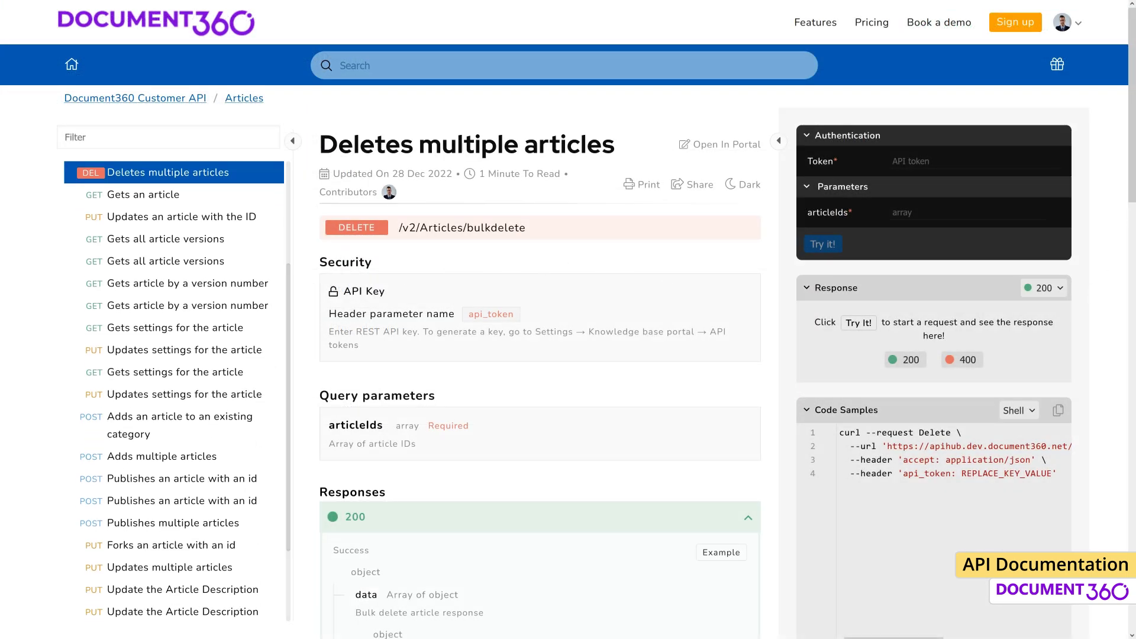
scroll(540, 355, "down", 15)
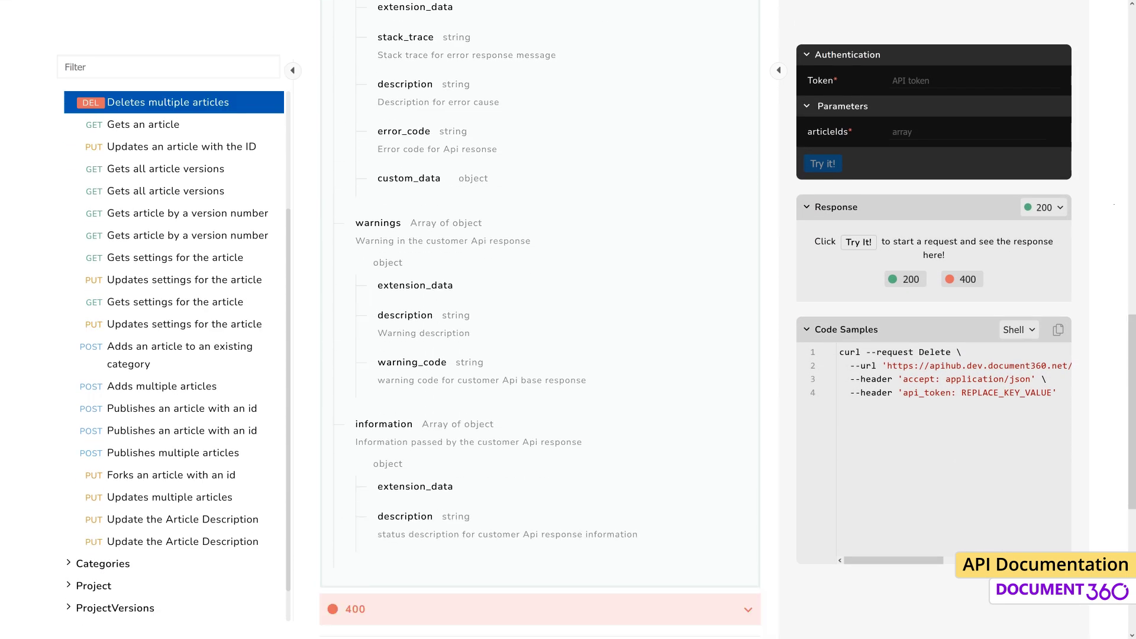
scroll(540, 355, "down", 2)
left_click(94, 586)
scroll(140, 544, "down", 2)
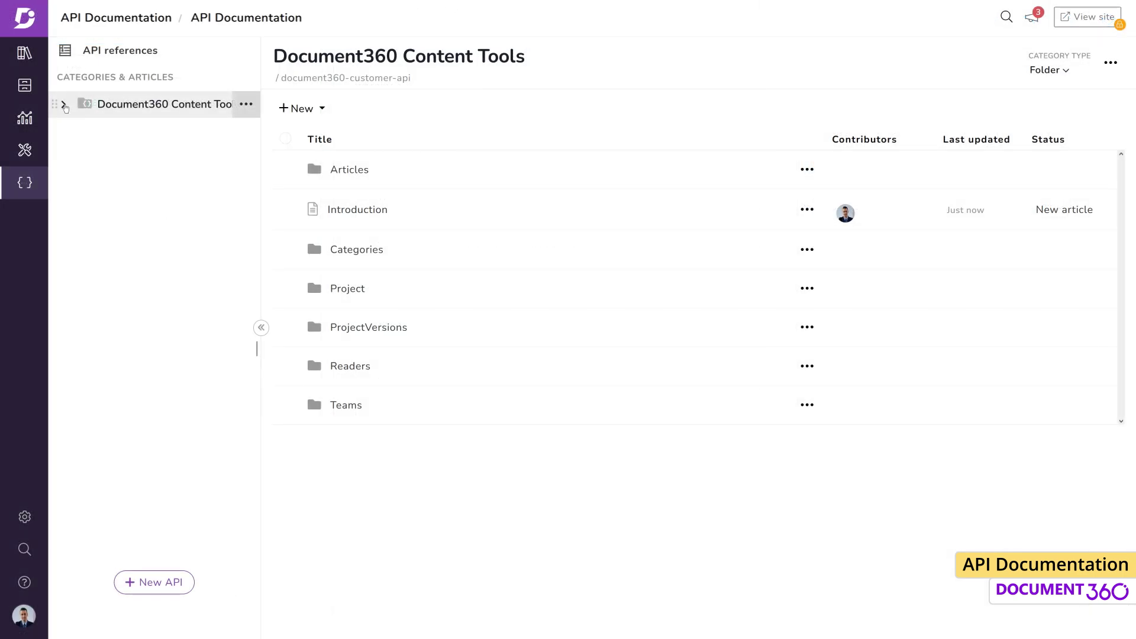
Step: Expand Document360 Content Tools in the API tree and open 'Gets article by a version number'
left_click(64, 105)
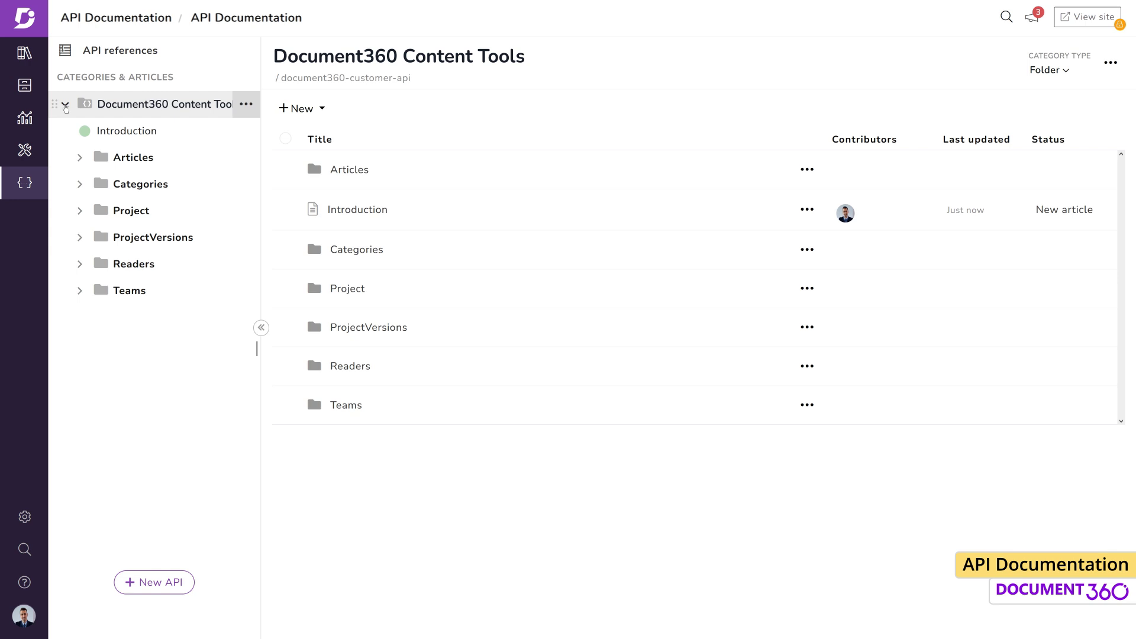
left_click(80, 157)
left_click(80, 157)
left_click(80, 211)
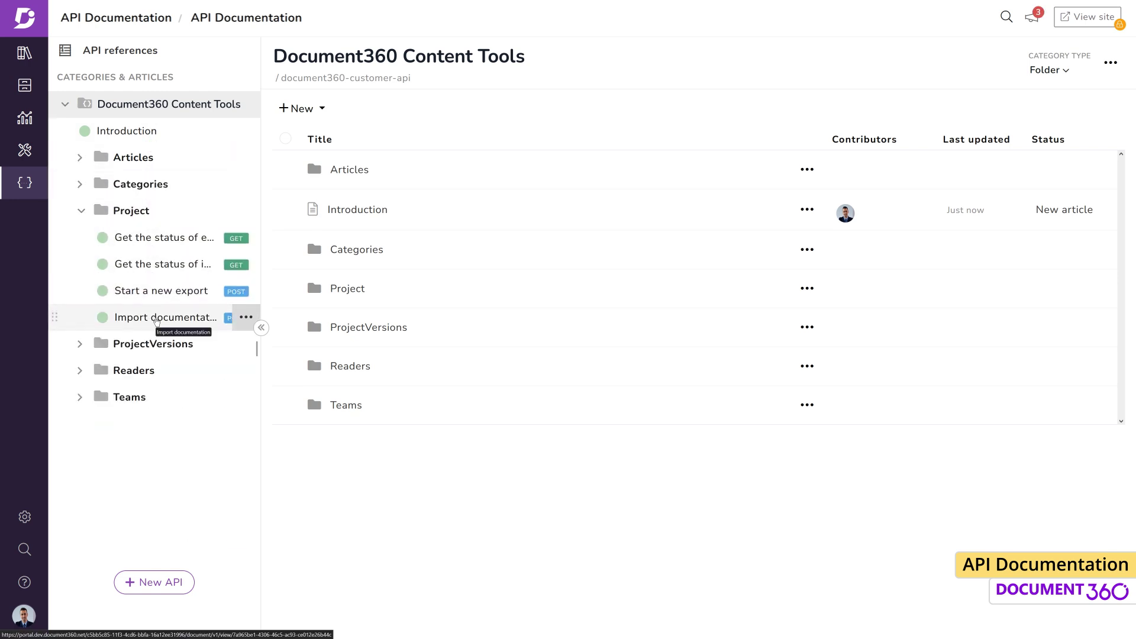
left_click(82, 183)
left_click(80, 157)
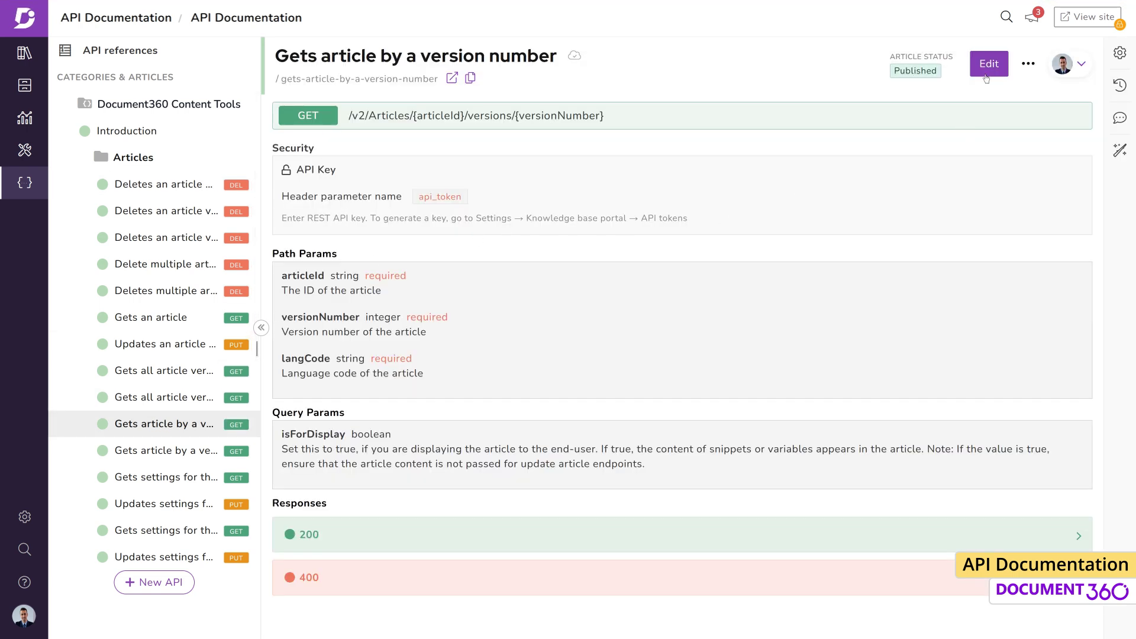
Step: In a draft, add a bold description 'Display articles by version' below the endpoint path
left_click(986, 70)
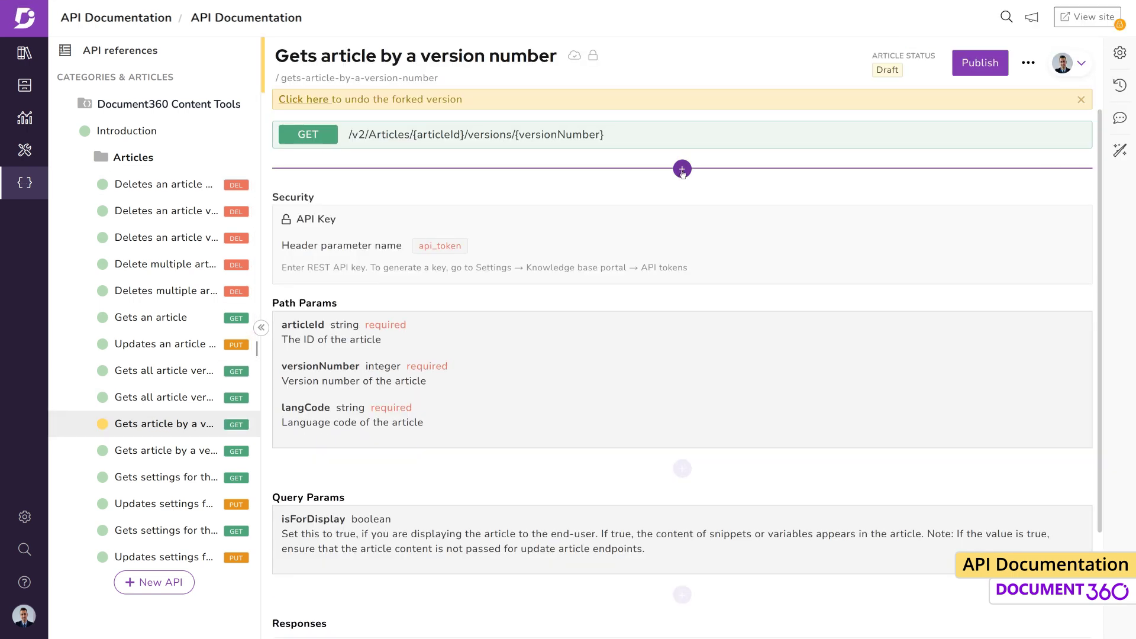
left_click(682, 170)
type("Display articles by version.")
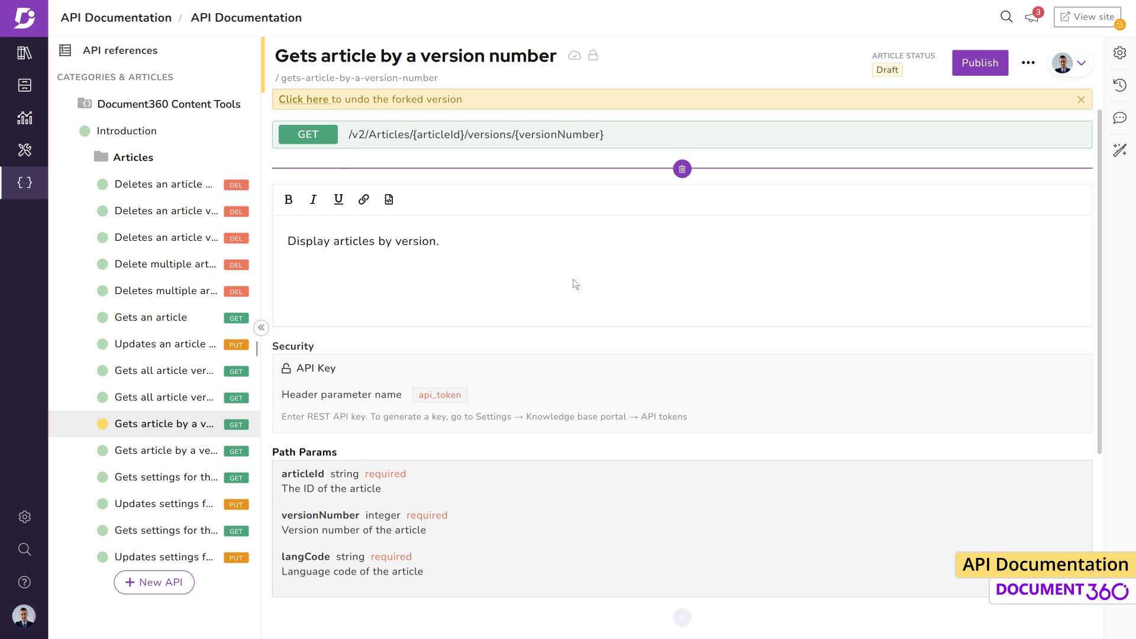
left_click_drag(289, 242, 441, 241)
left_click(289, 200)
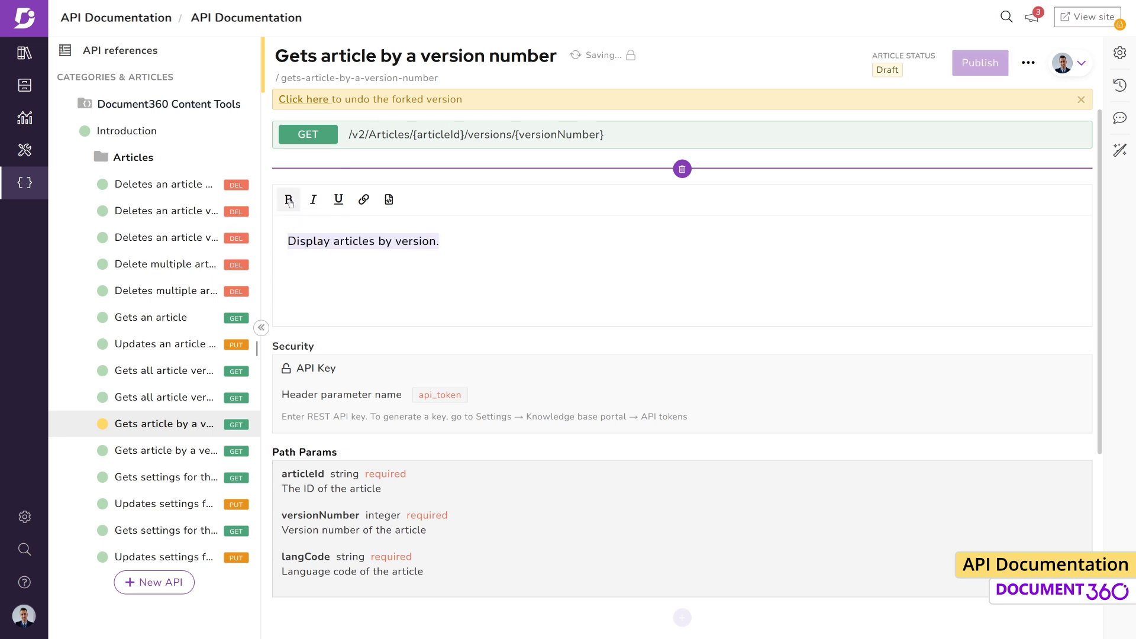
left_click(389, 200)
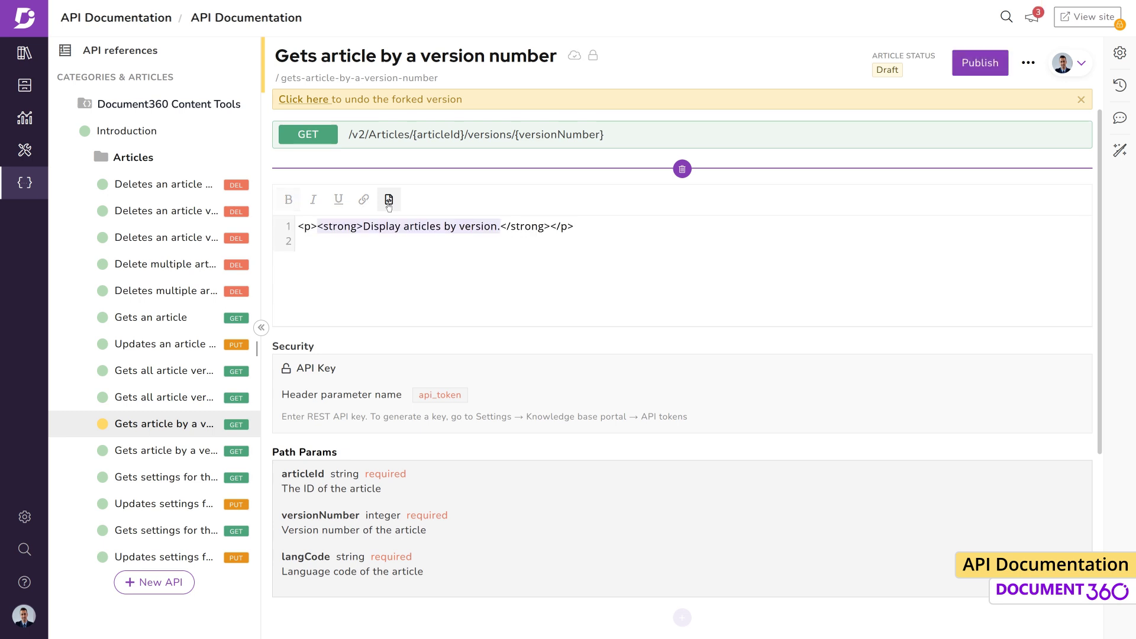
left_click(388, 200)
left_click(364, 200)
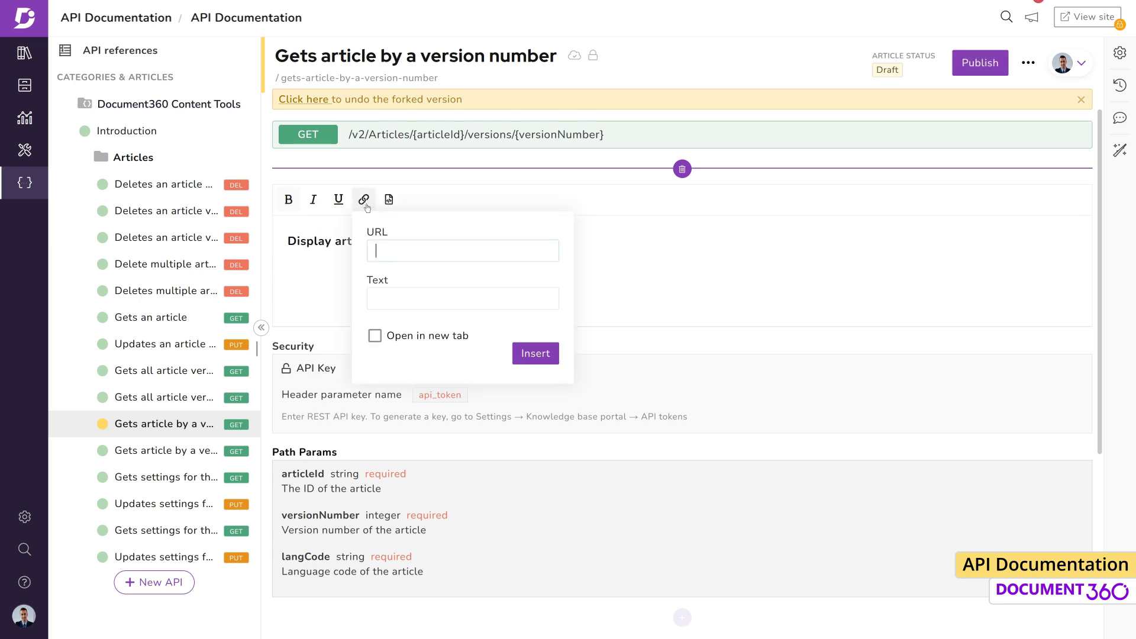
Step: Add a 'Query Parameter Note' text block below Query Params and publish the article
scroll(647, 349, "down", 5)
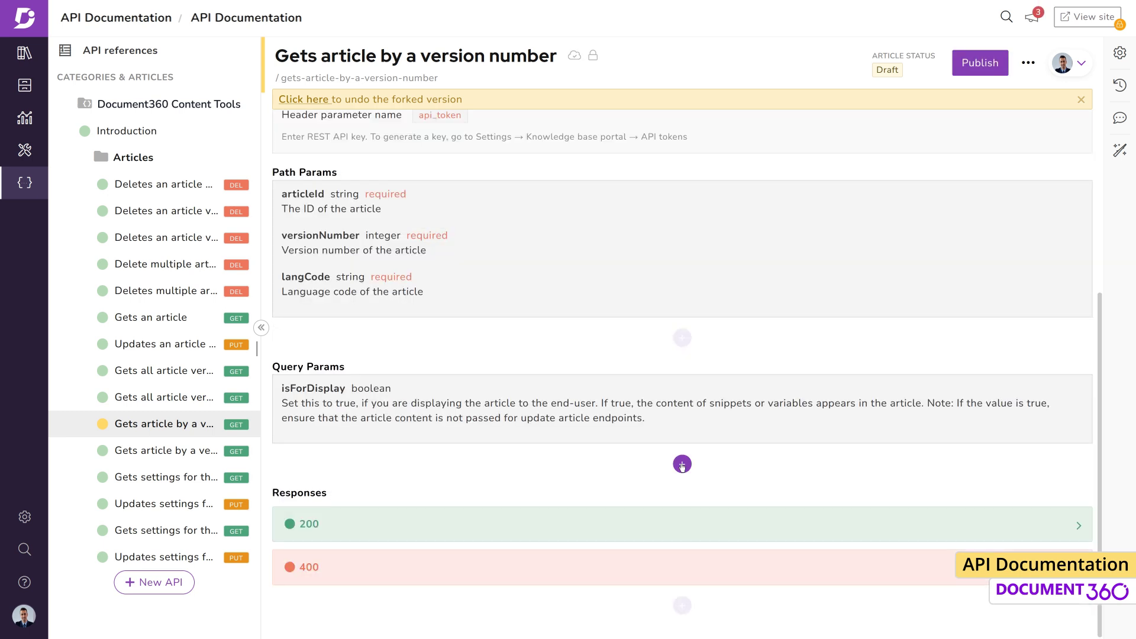
left_click(682, 464)
scroll(571, 494, "down", 3)
type("Query Parameter")
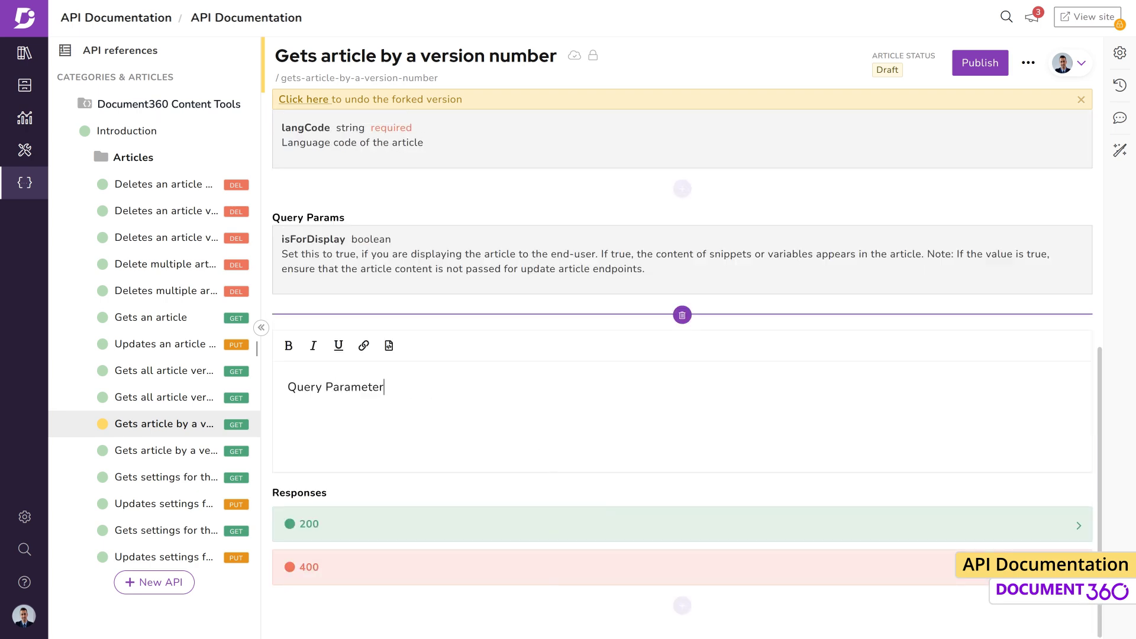
type(" Note: Ensure this article content is not passed for update article endpoints.")
left_click(979, 63)
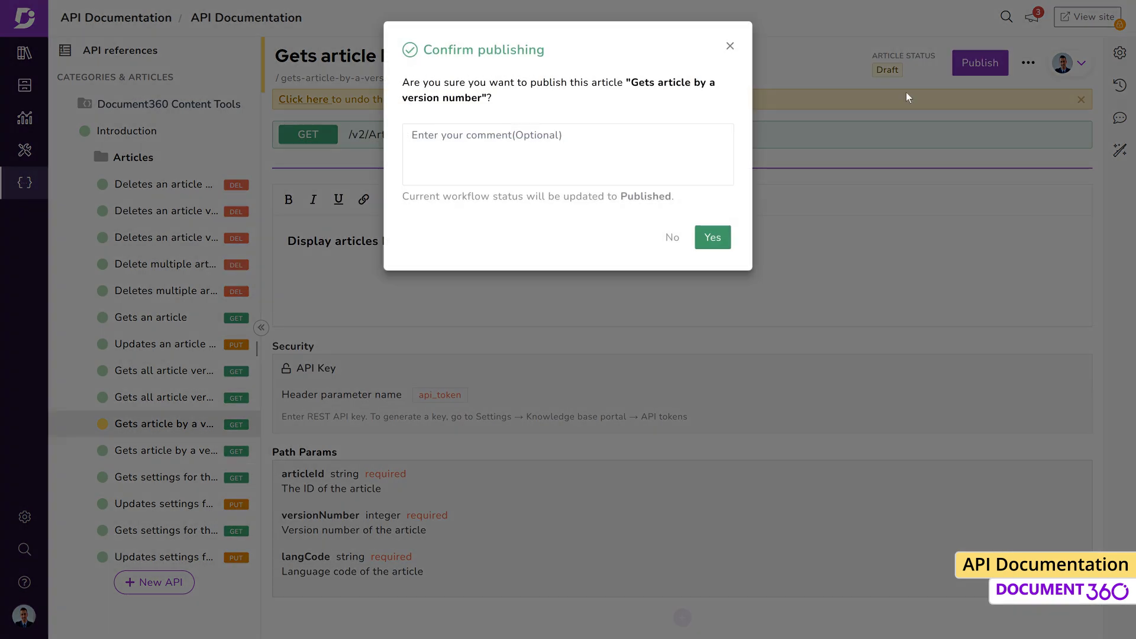
left_click(712, 230)
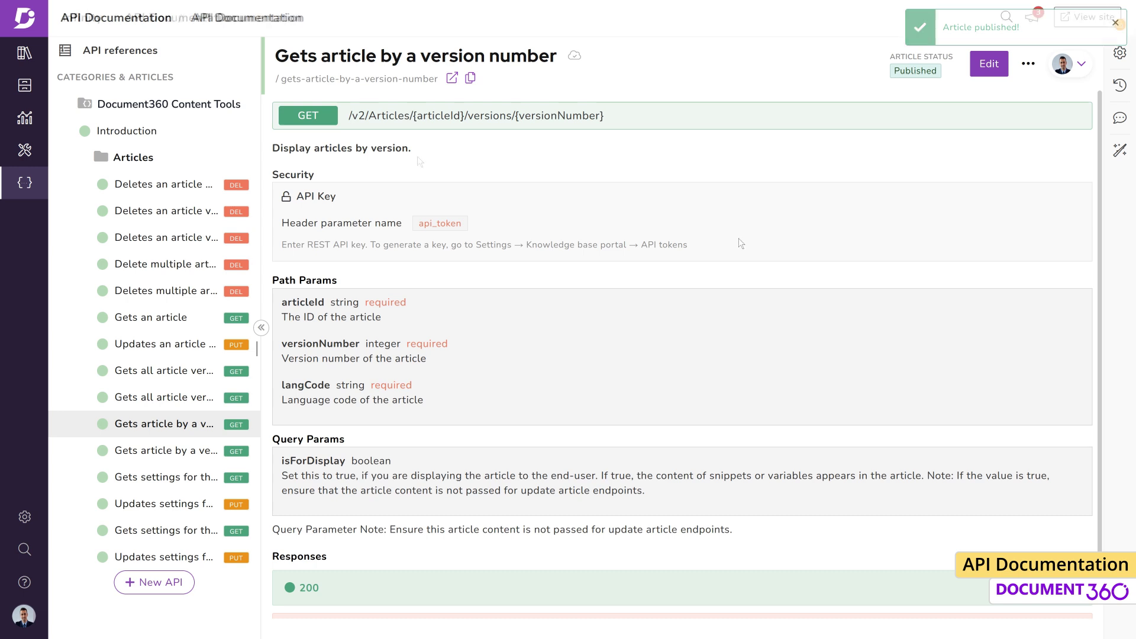
Step: Start a new API reference from the pasted swagger.json URL and run the import
left_click(81, 158)
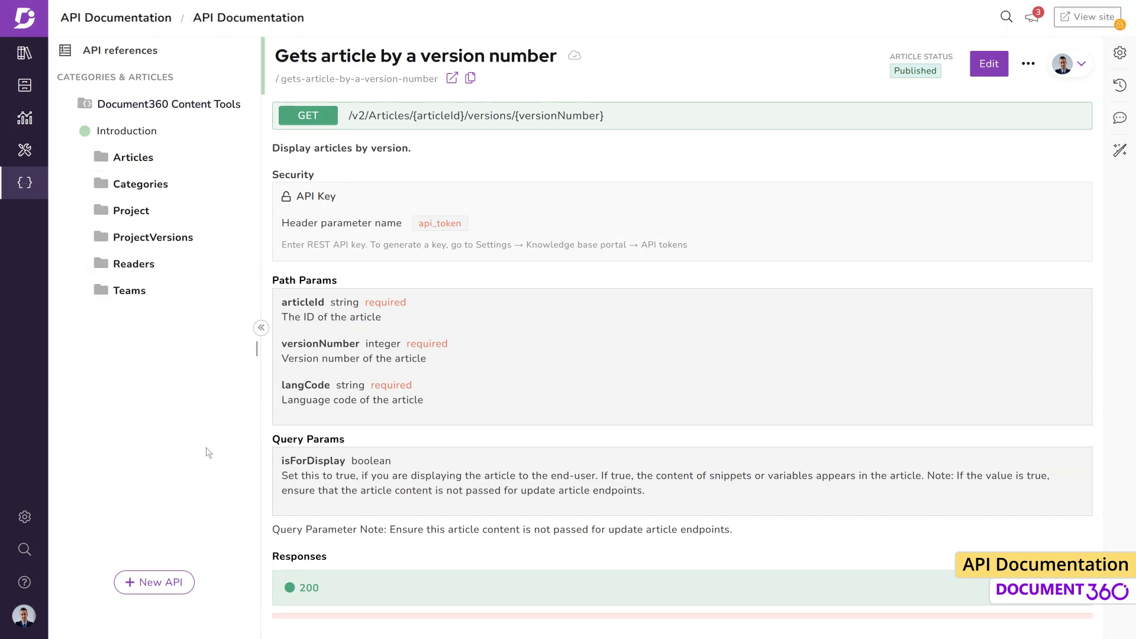
left_click(156, 582)
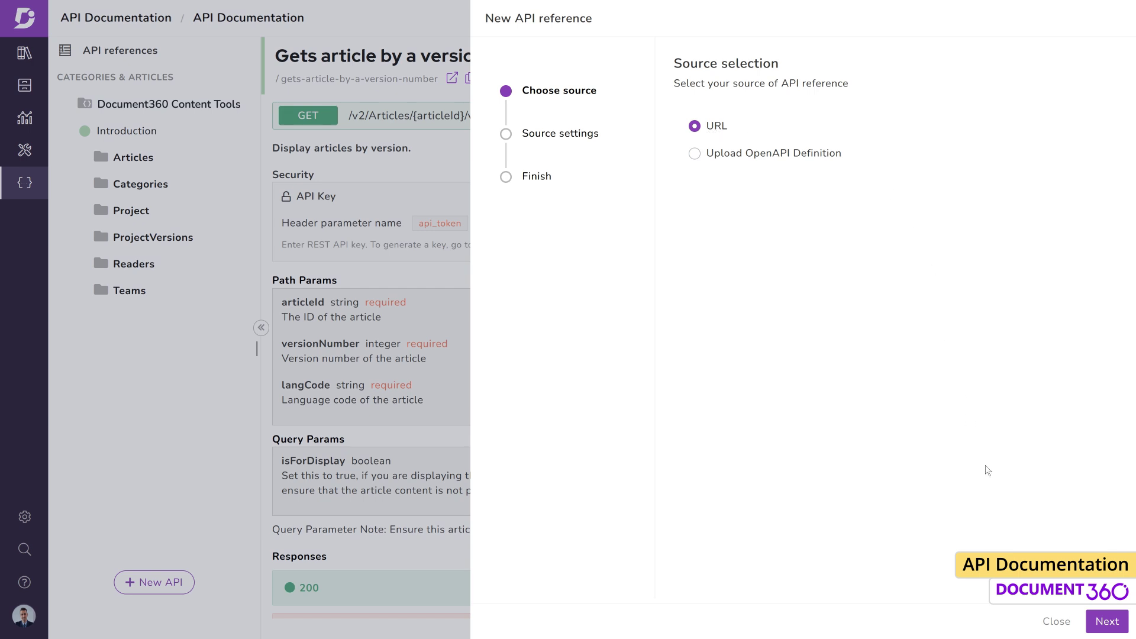
left_click(1097, 619)
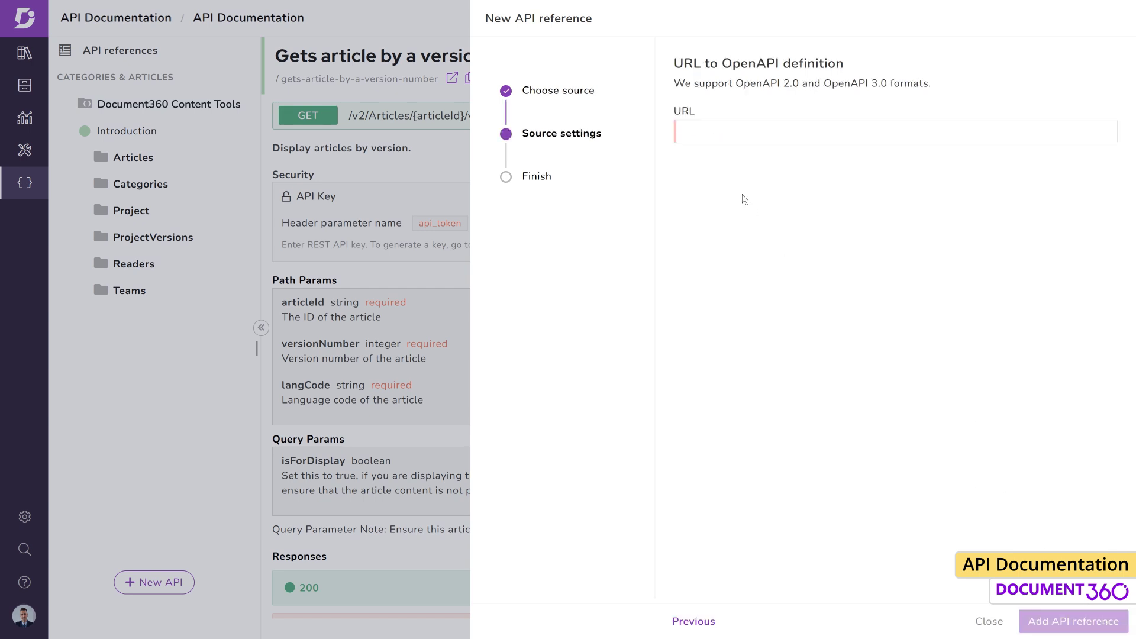
type("https://apihub.dev.document360.net/swagger/v2/swagger.json")
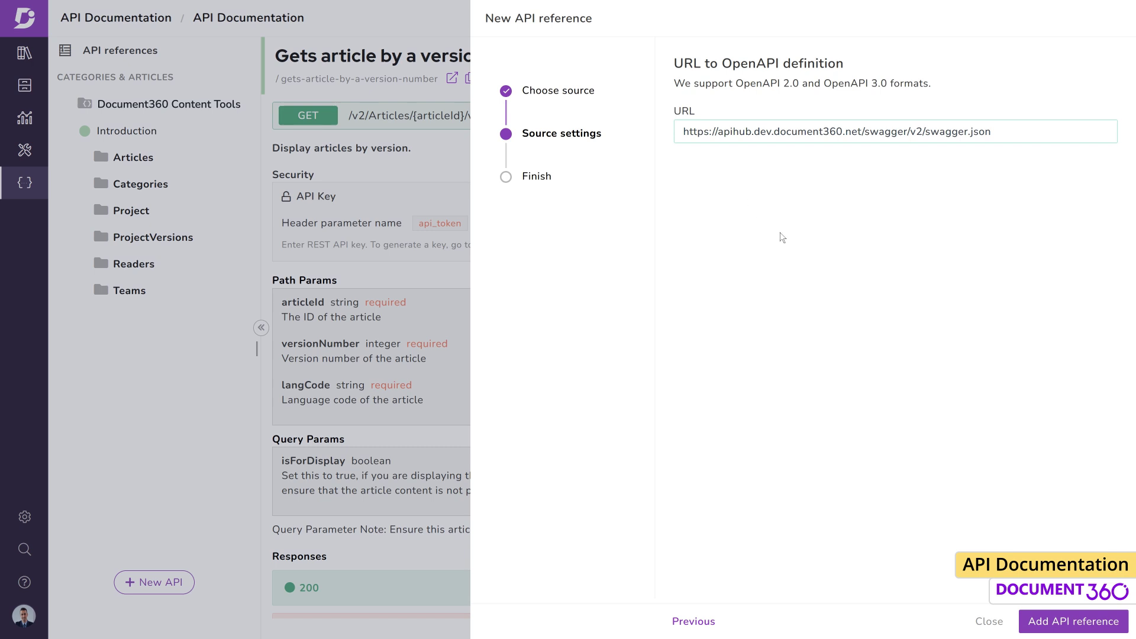
left_click(1036, 618)
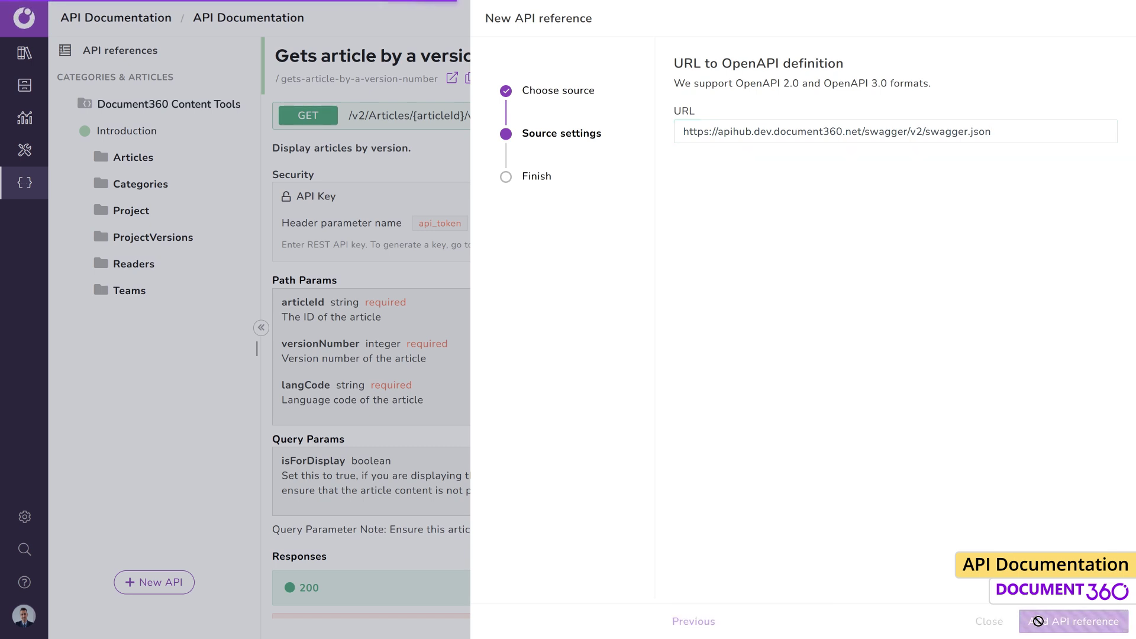
Step: Add the reference despite its errors, publish all articles, and expand Document360 Customer API
left_click(938, 231)
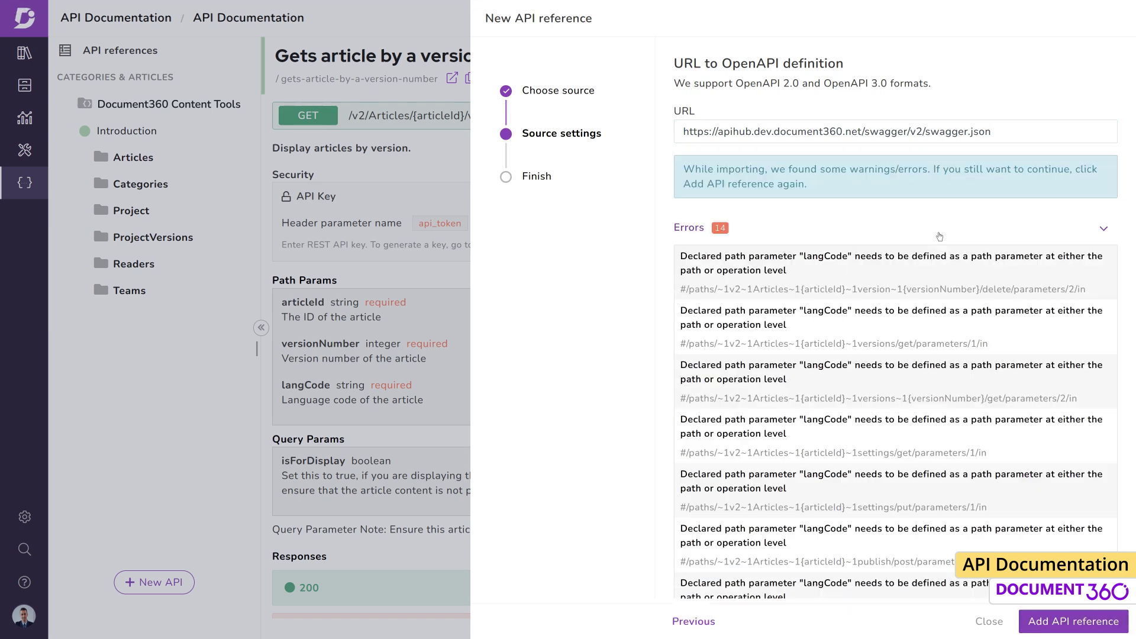
scroll(979, 390, "down", 7)
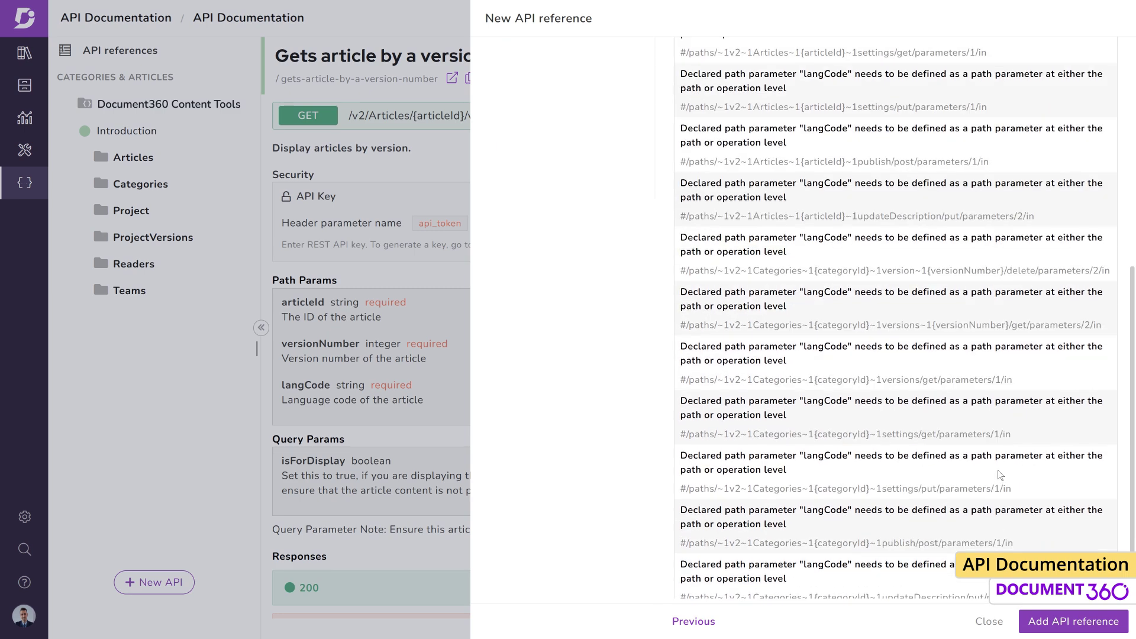
left_click(1049, 626)
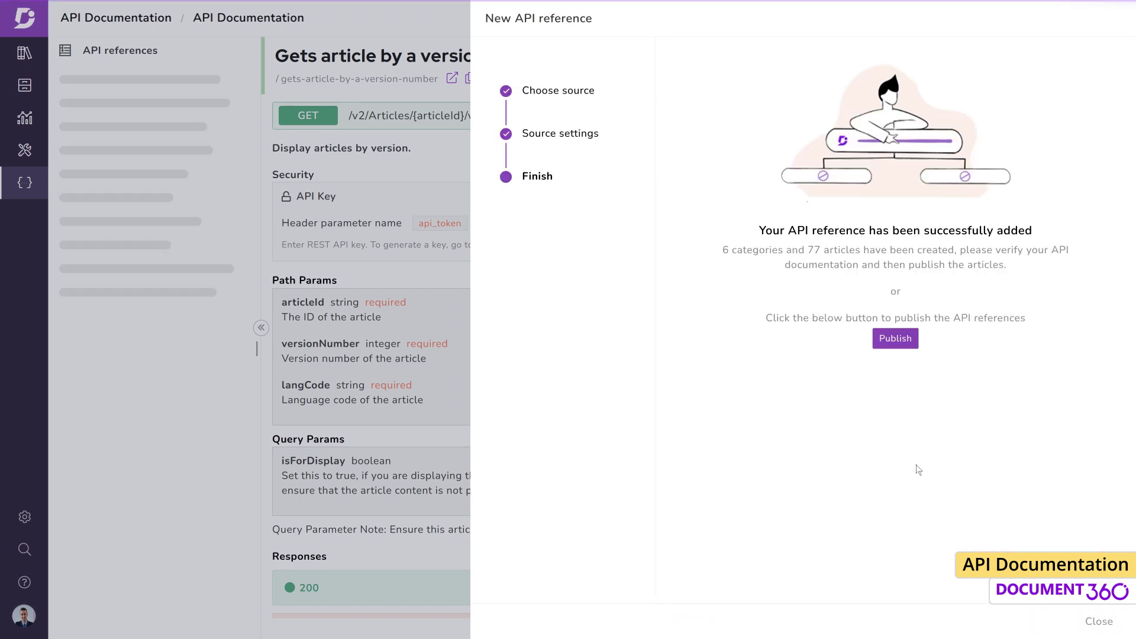
left_click(901, 347)
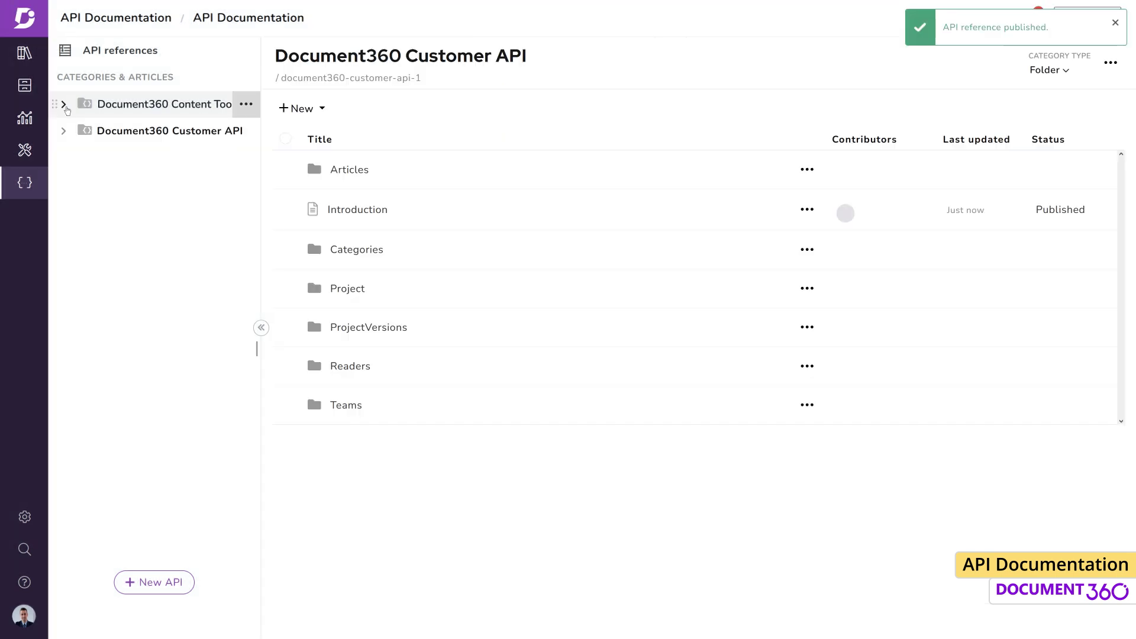
left_click(64, 131)
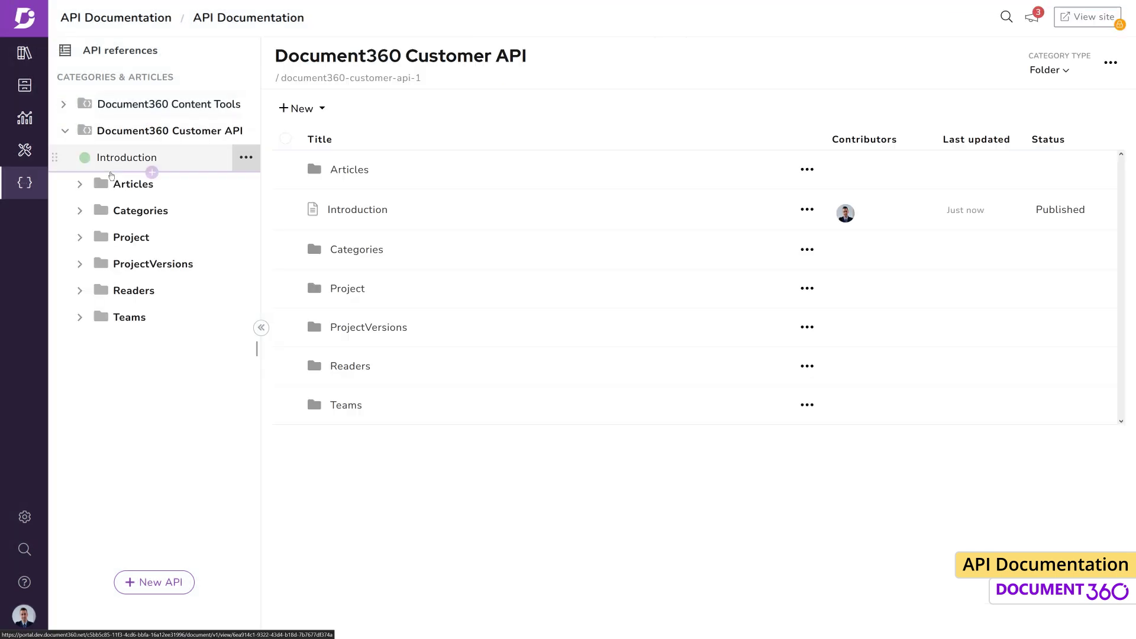
Step: Edit the Document360 Content Tools API reference, re-uploading CustomerAPI.json and applying Update
left_click(79, 184)
left_click(77, 185)
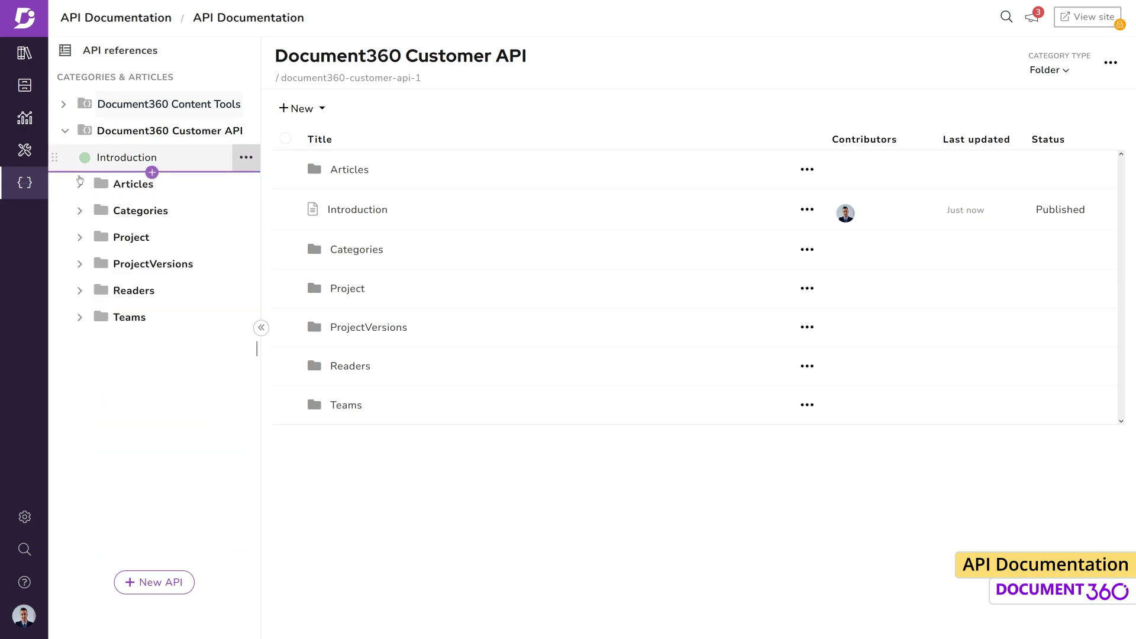
left_click(64, 105)
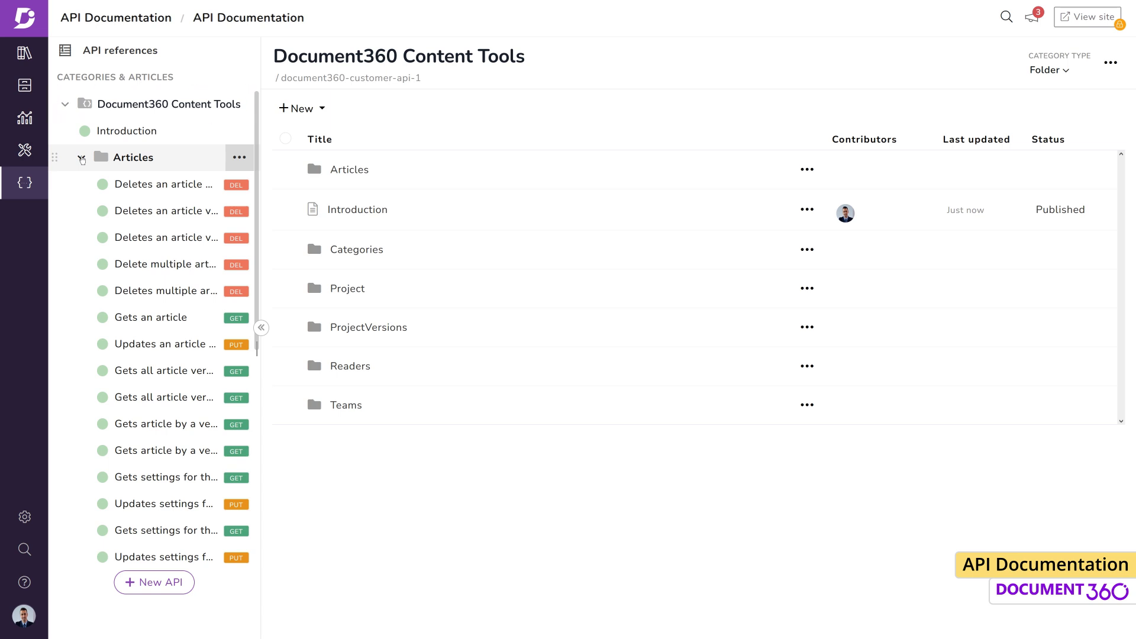
left_click(82, 158)
left_click(245, 105)
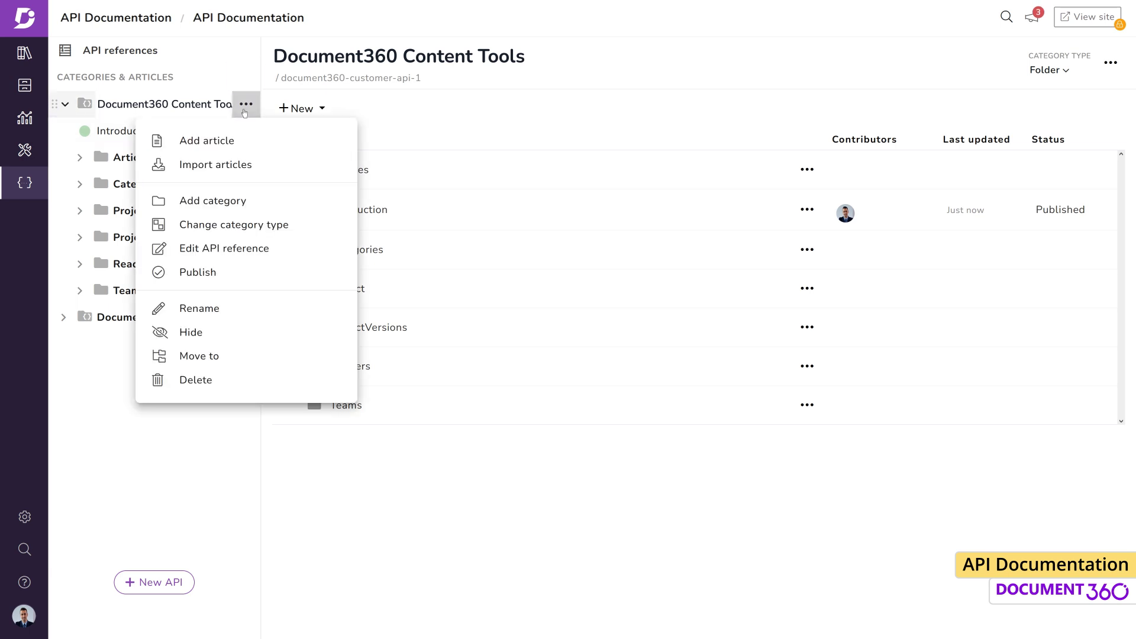
left_click(224, 249)
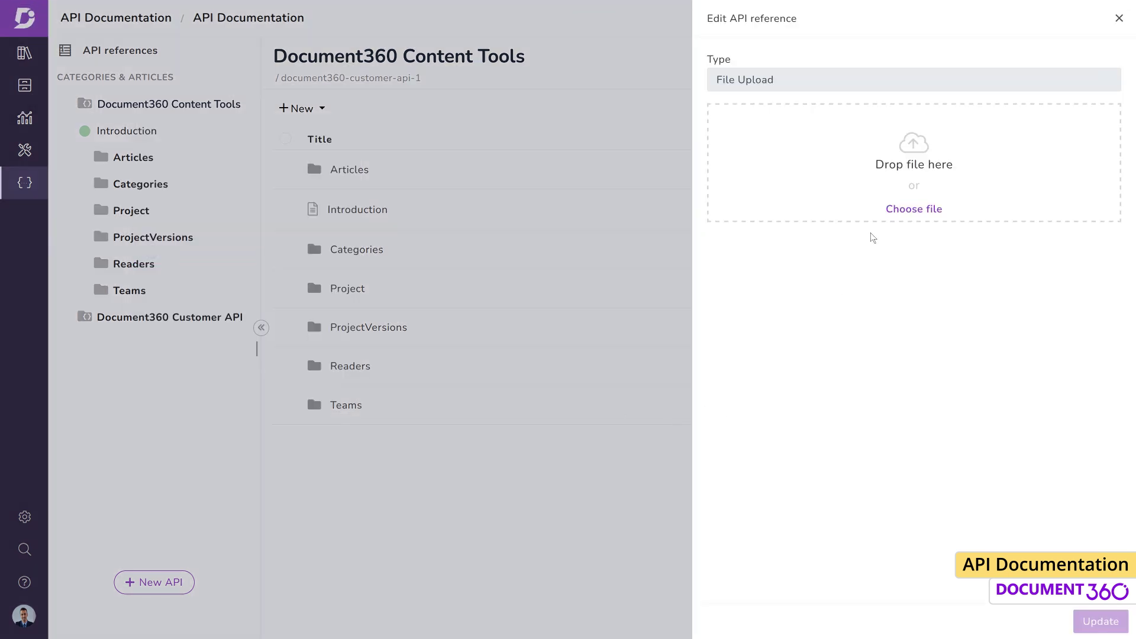
left_click(897, 211)
left_click(414, 227)
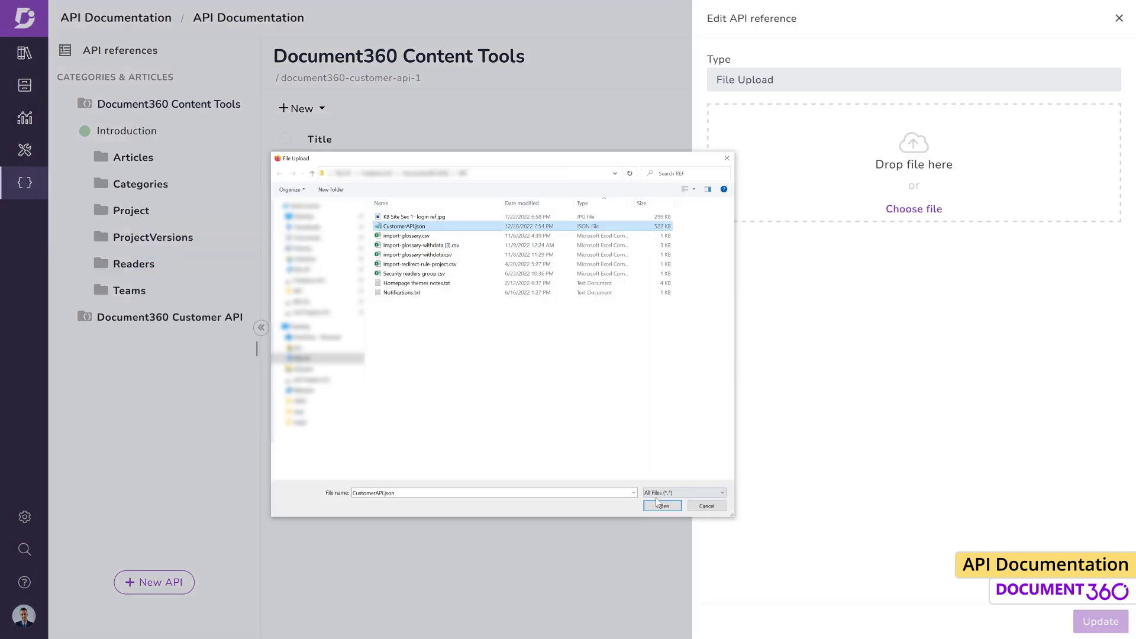
left_click(661, 505)
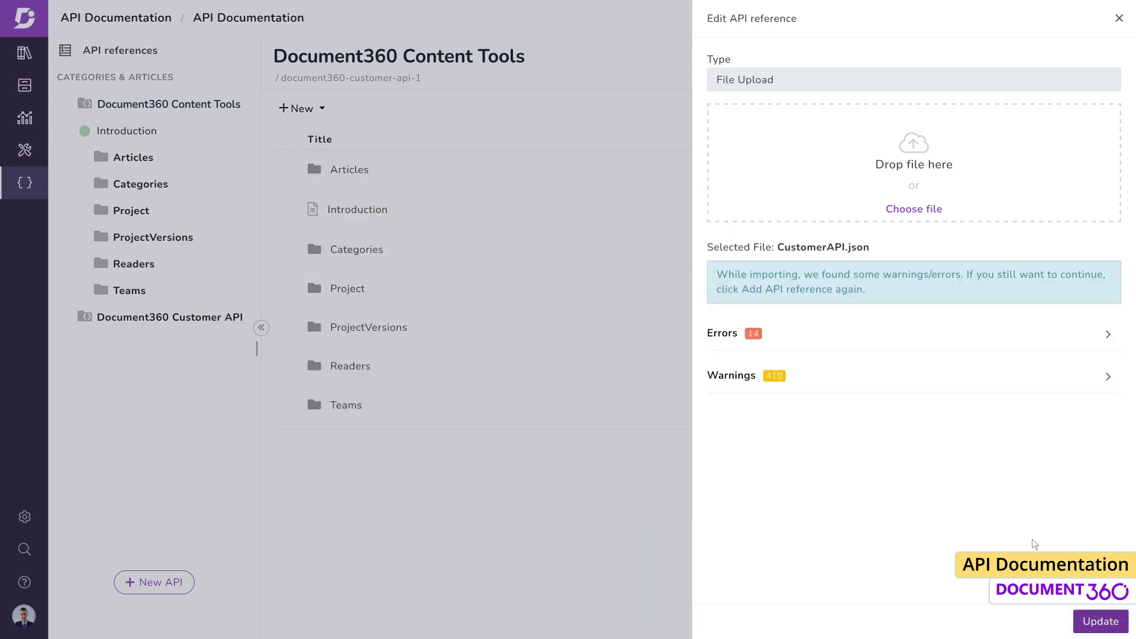
left_click(1100, 621)
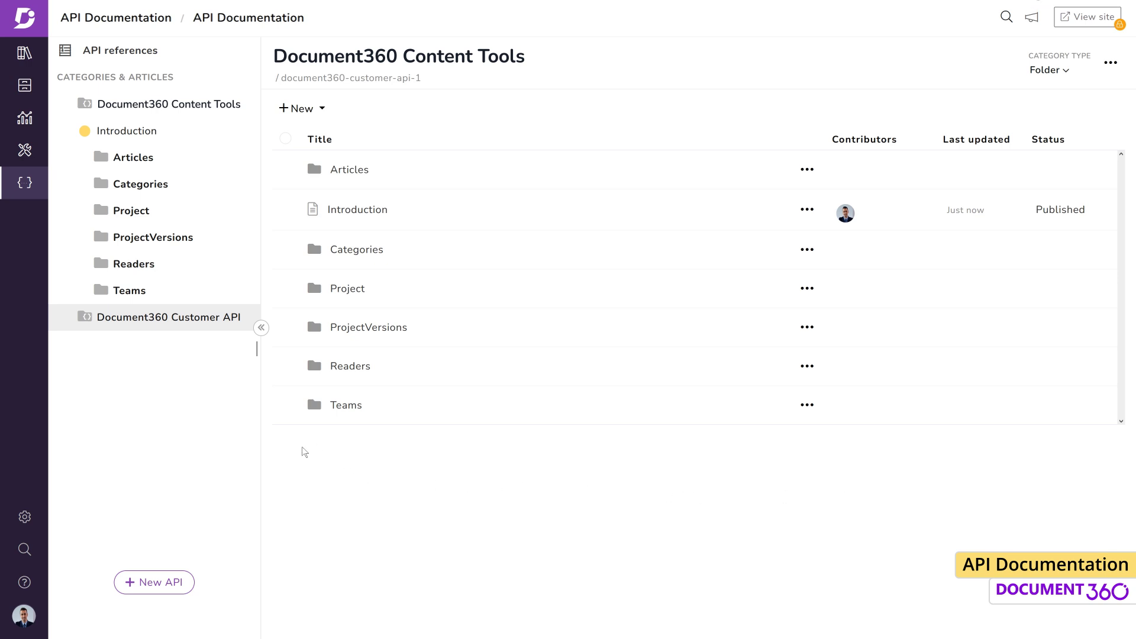
Step: Edit the Document360 Customer API reference and update it from swagger.json despite 14 errors
left_click(245, 318)
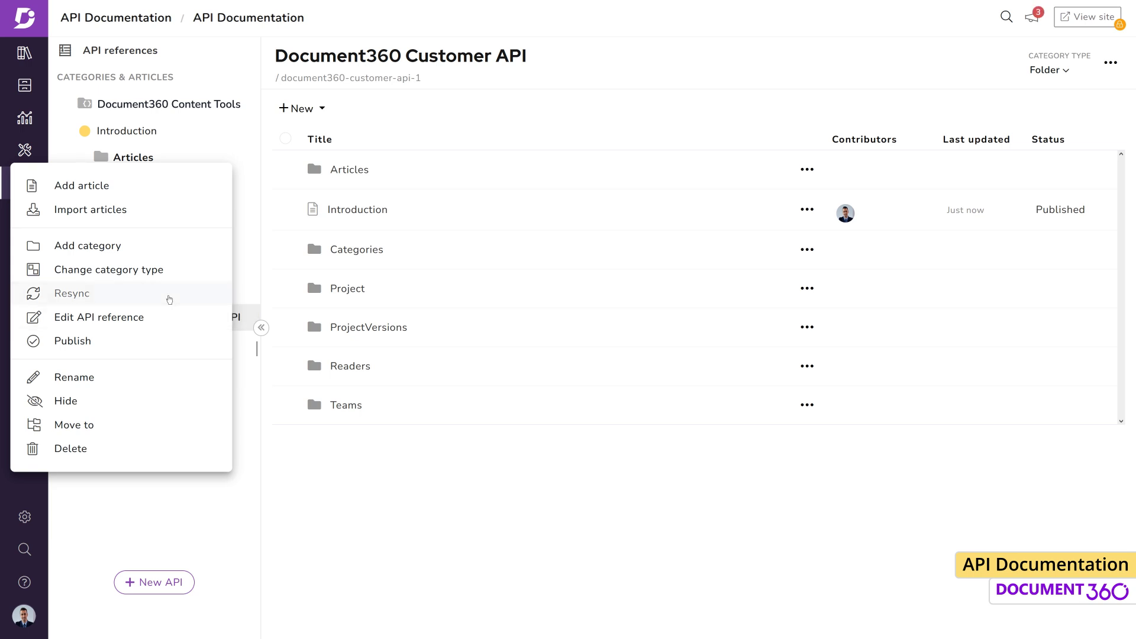
left_click(165, 317)
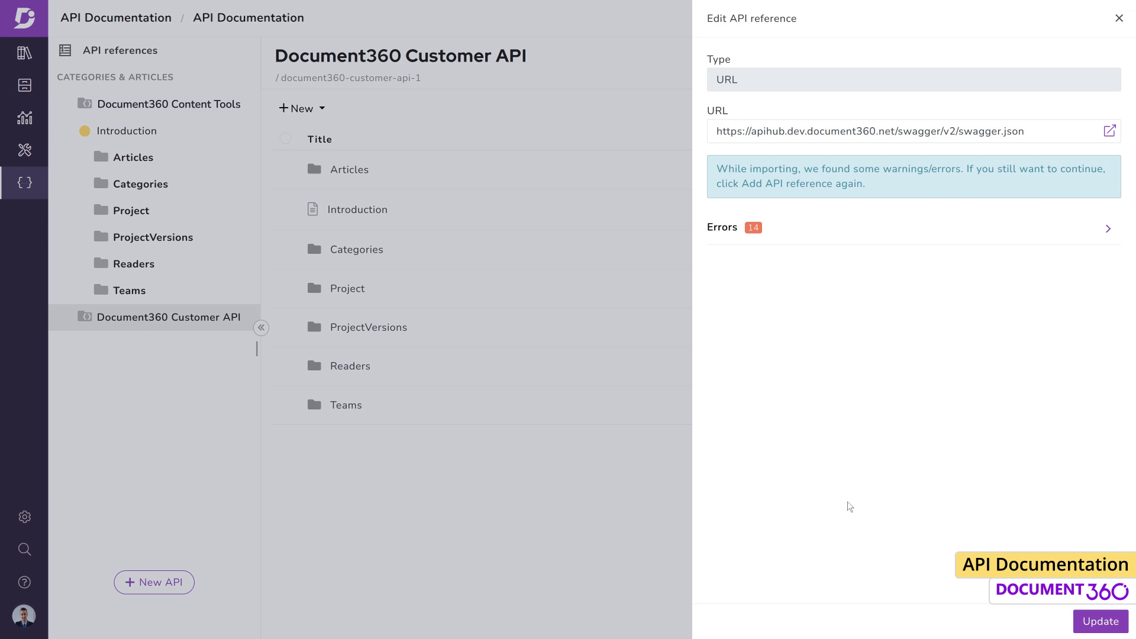
left_click(1085, 625)
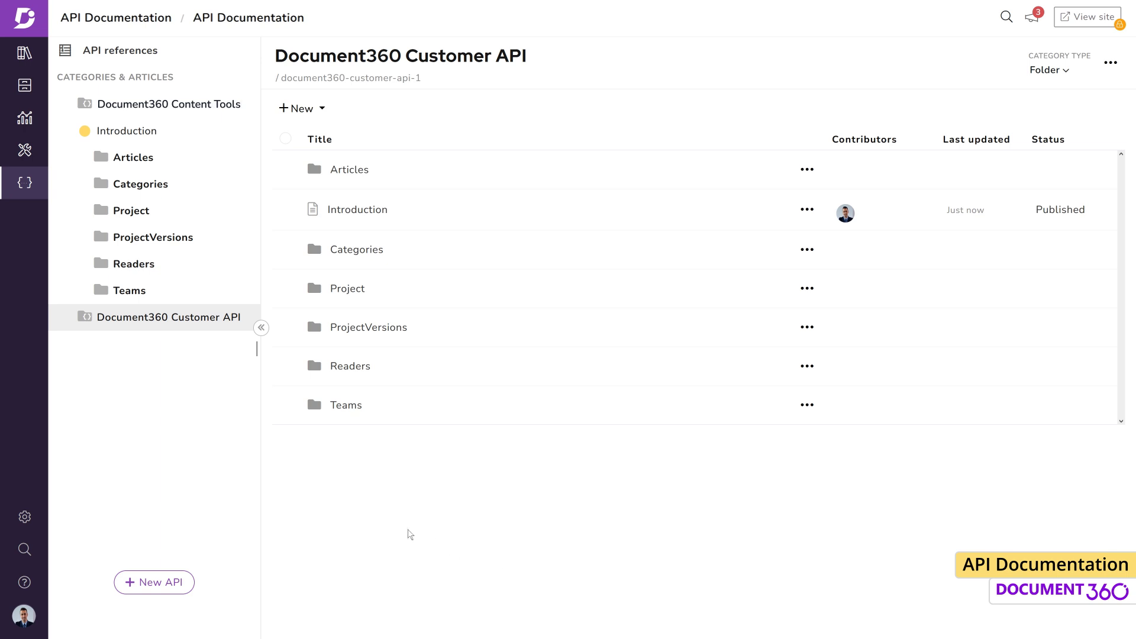
left_click(65, 317)
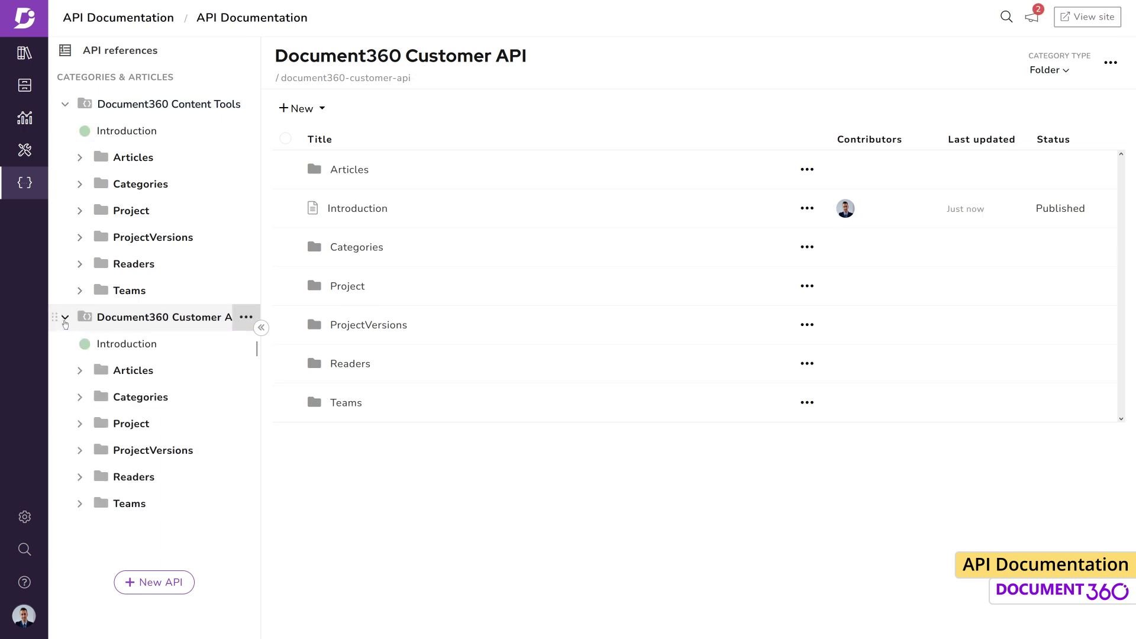
left_click(80, 370)
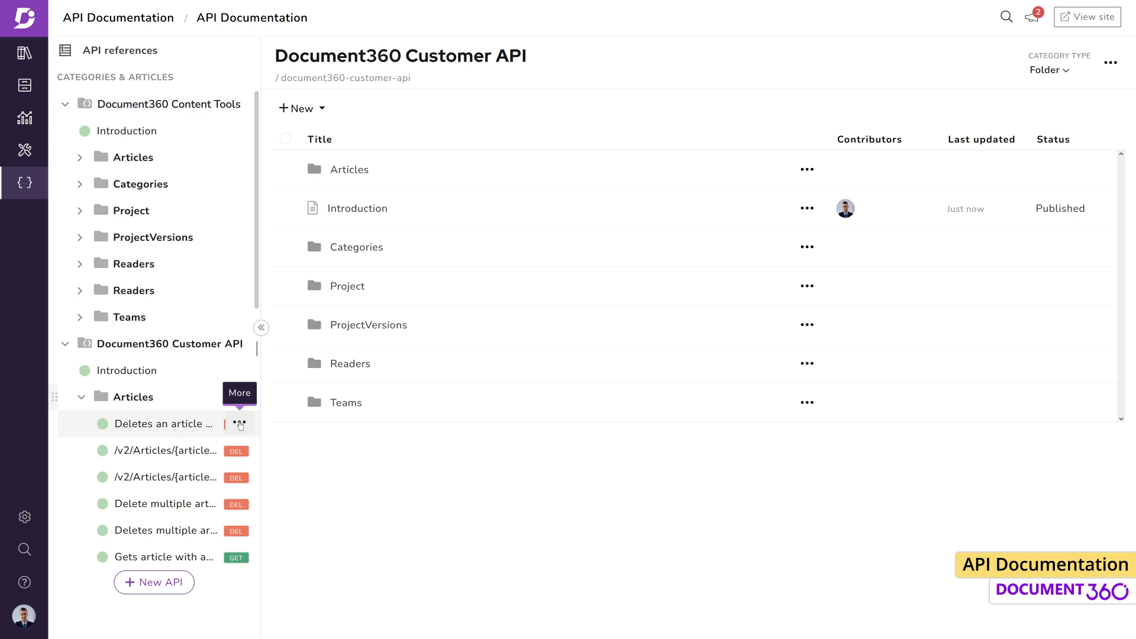
left_click(239, 424)
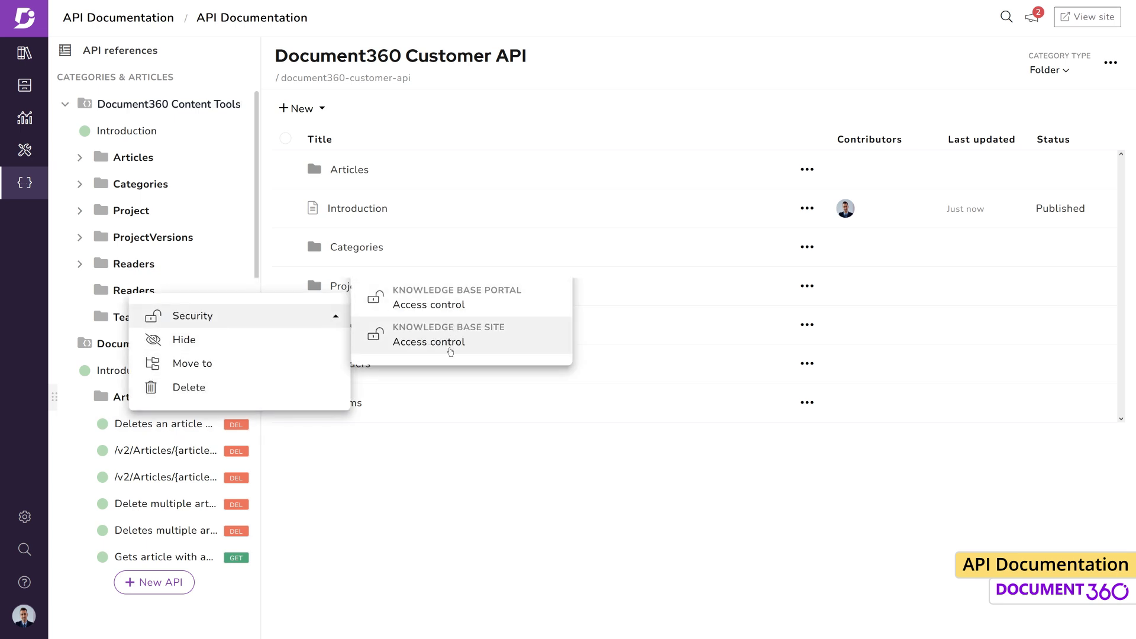
left_click(354, 466)
left_click(239, 372)
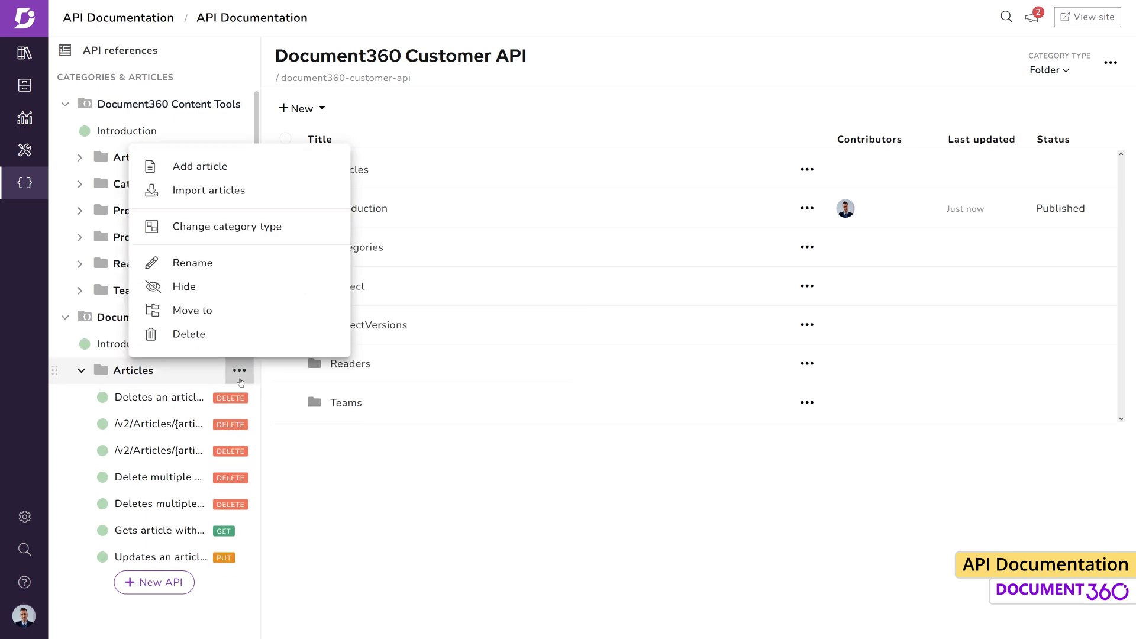
left_click(228, 313)
left_click(729, 48)
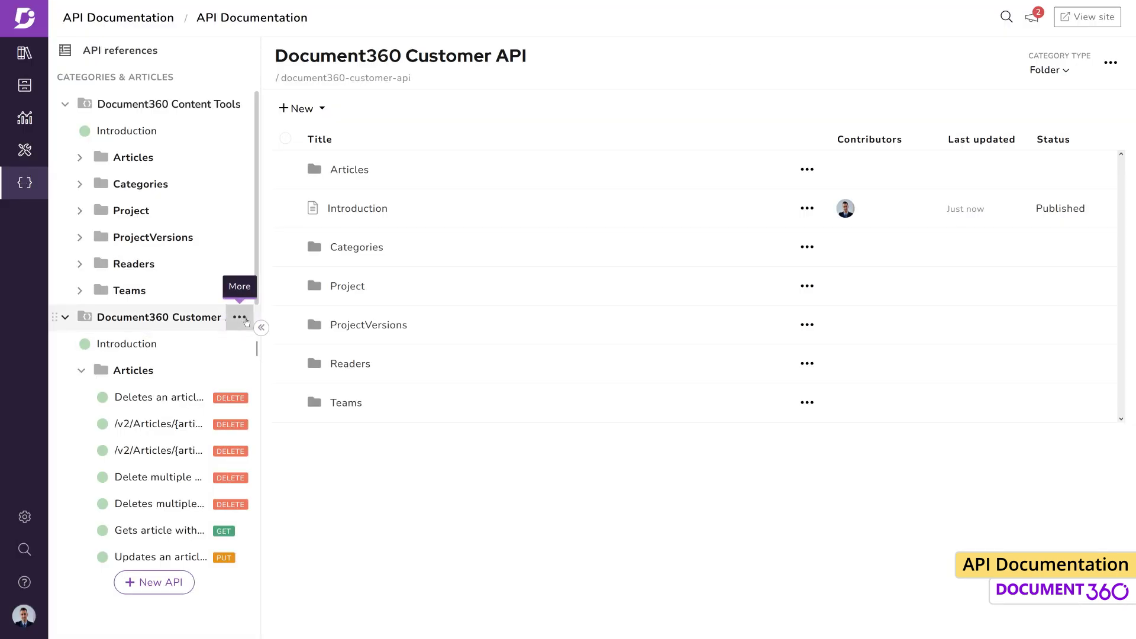
left_click(238, 317)
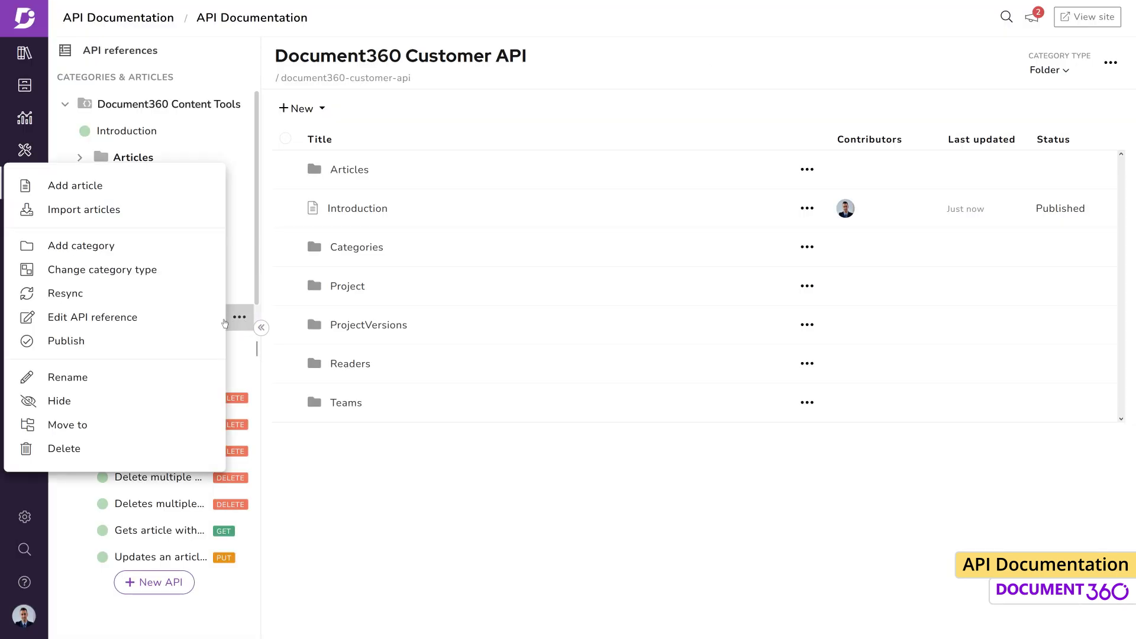
Step: Delete the Document360 Customer API reference from the API references list and dismiss the deletion notice
left_click(101, 52)
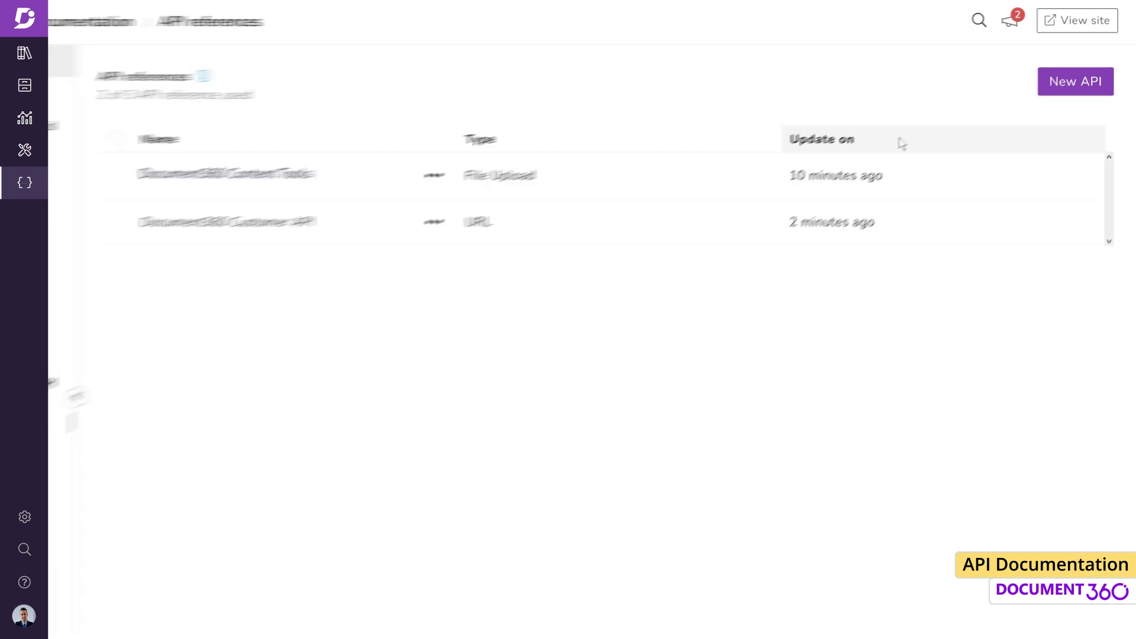
left_click(165, 317)
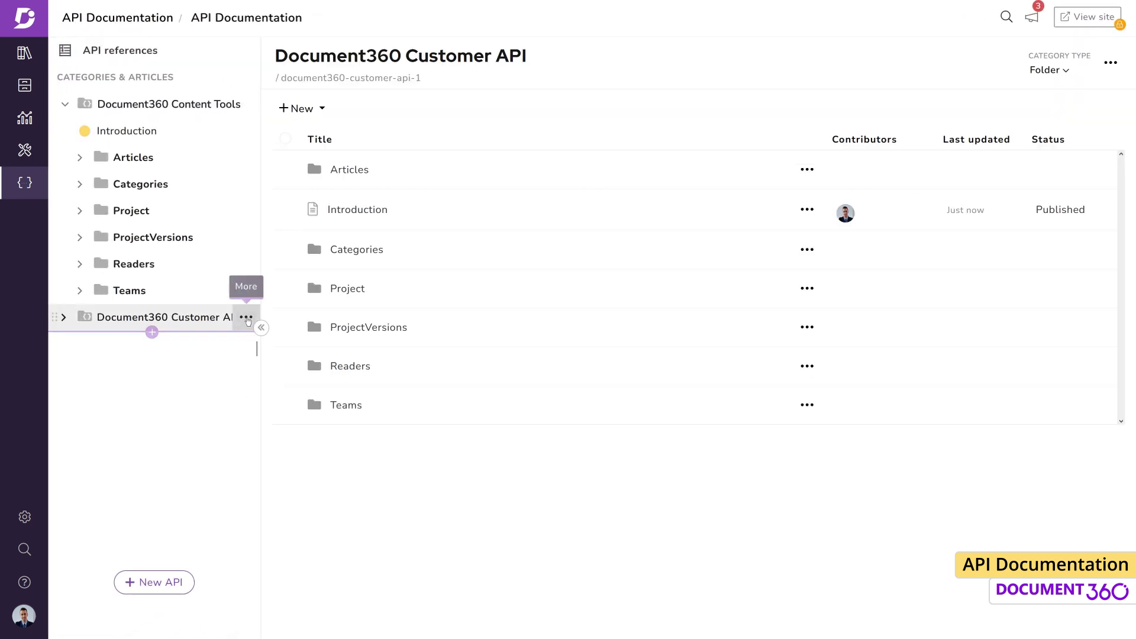
left_click(248, 320)
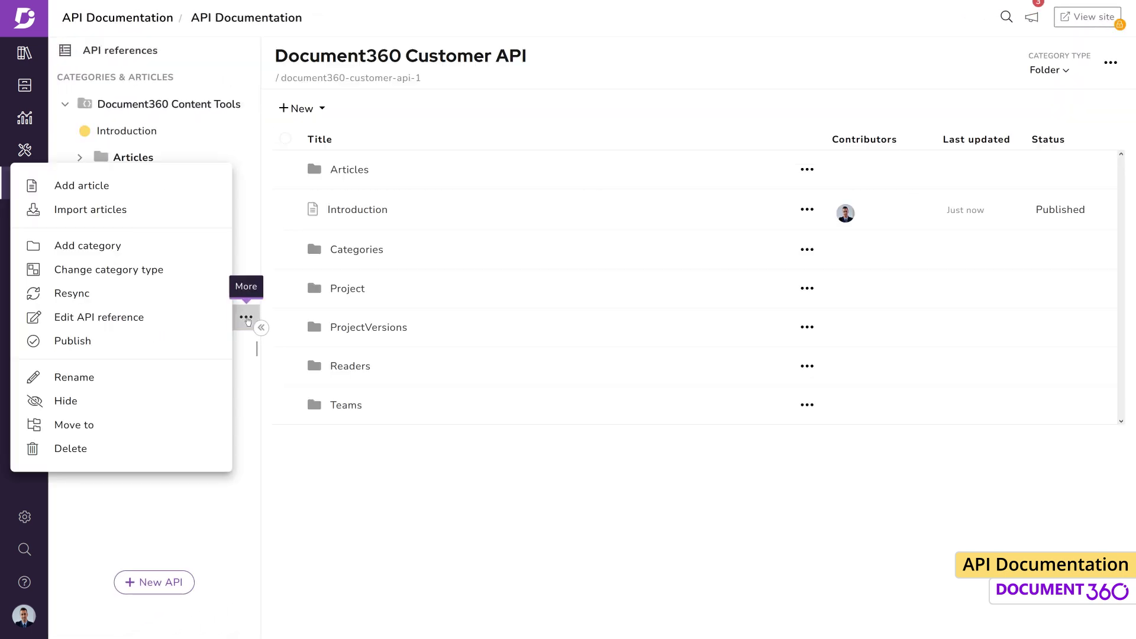
left_click(140, 453)
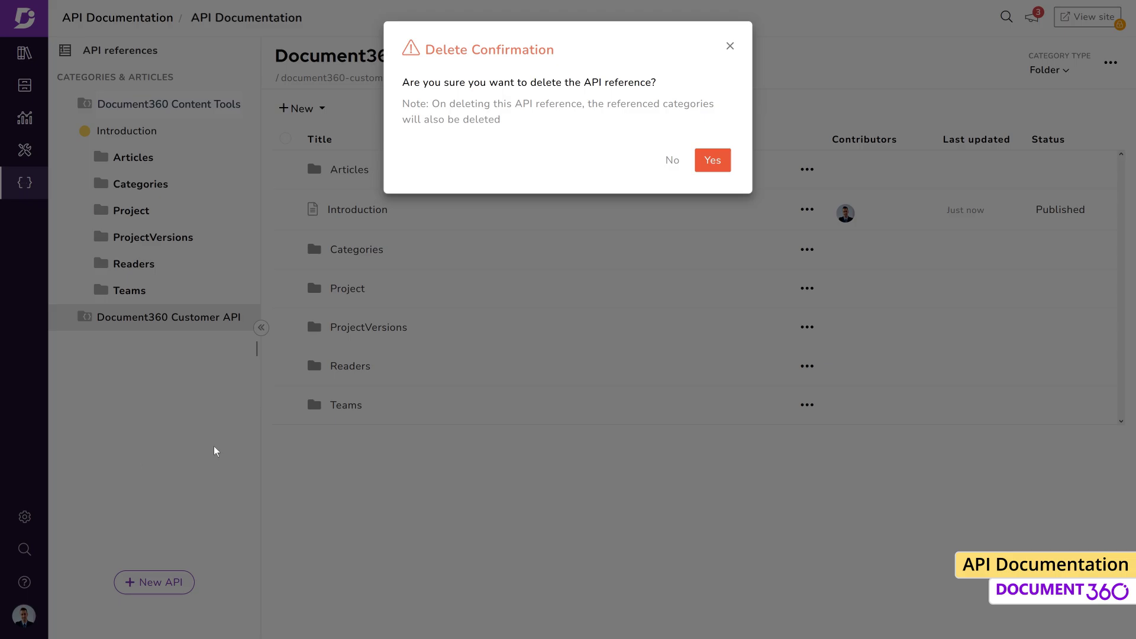
left_click(714, 165)
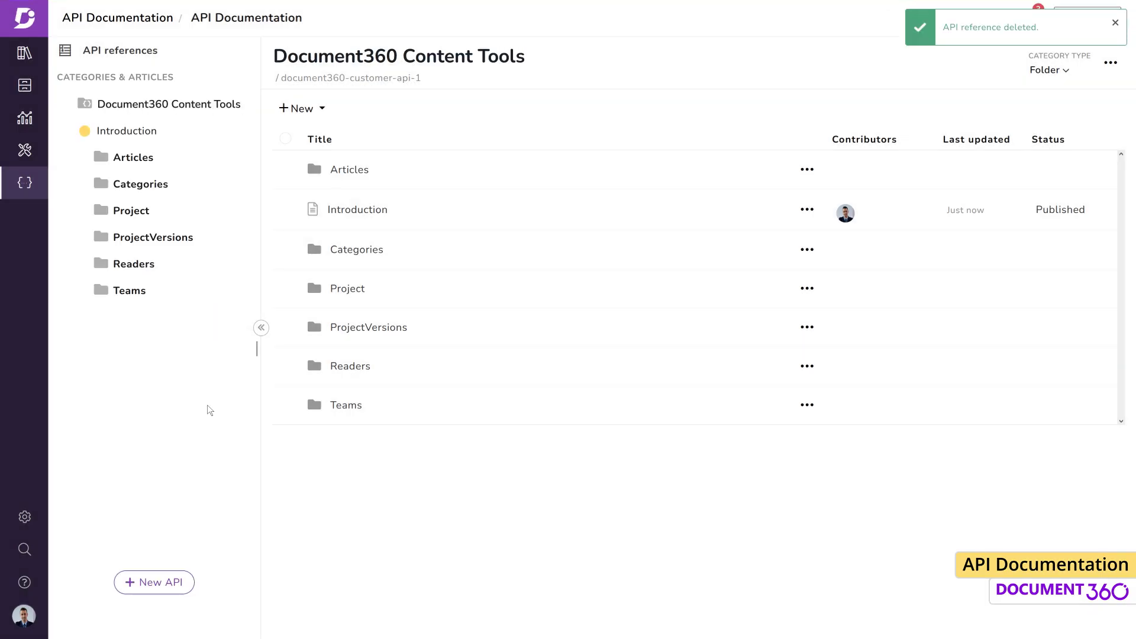
left_click(1115, 26)
Step: On the public site's API documentation, expand Articles and view the Deletes multiple articles endpoint
left_click(1084, 24)
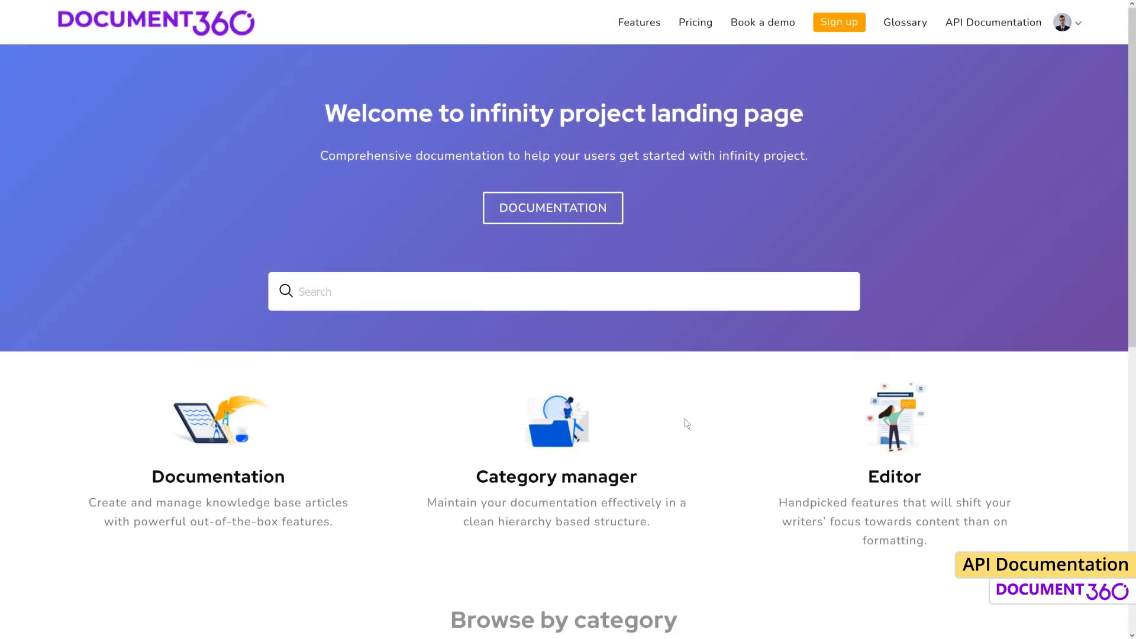
left_click(988, 26)
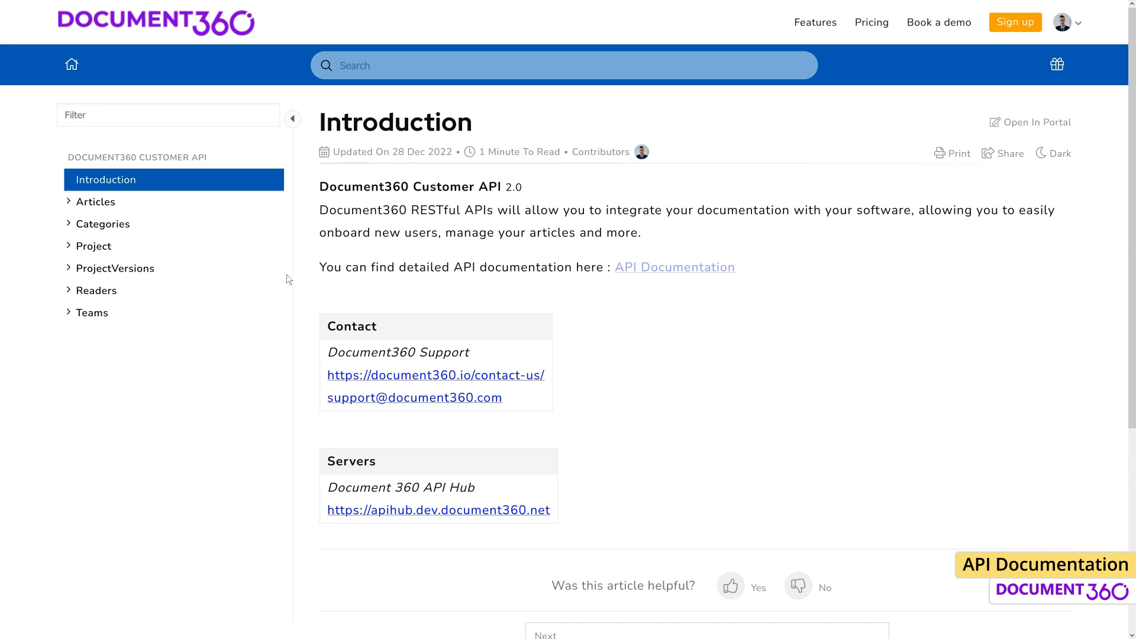
left_click(87, 204)
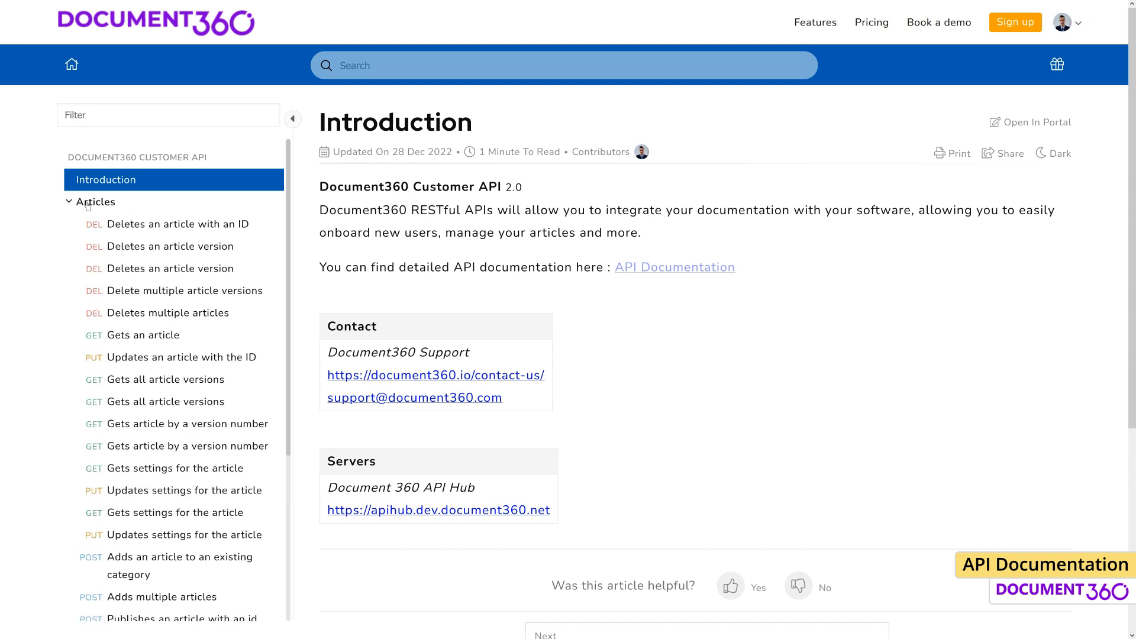
left_click(189, 312)
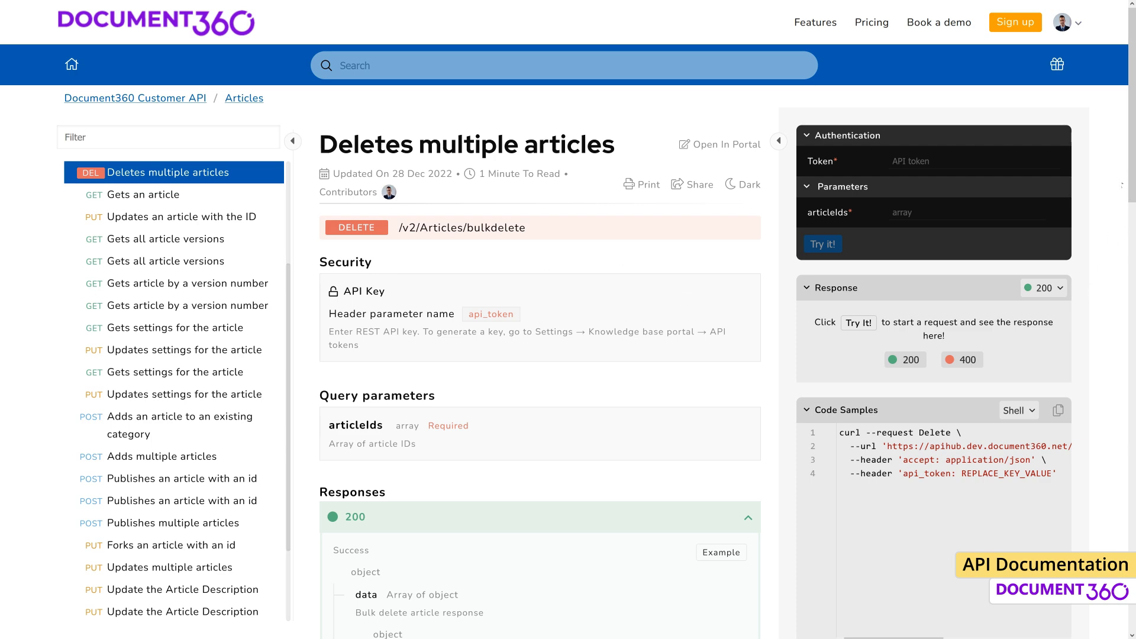
scroll(539, 355, "down", 15)
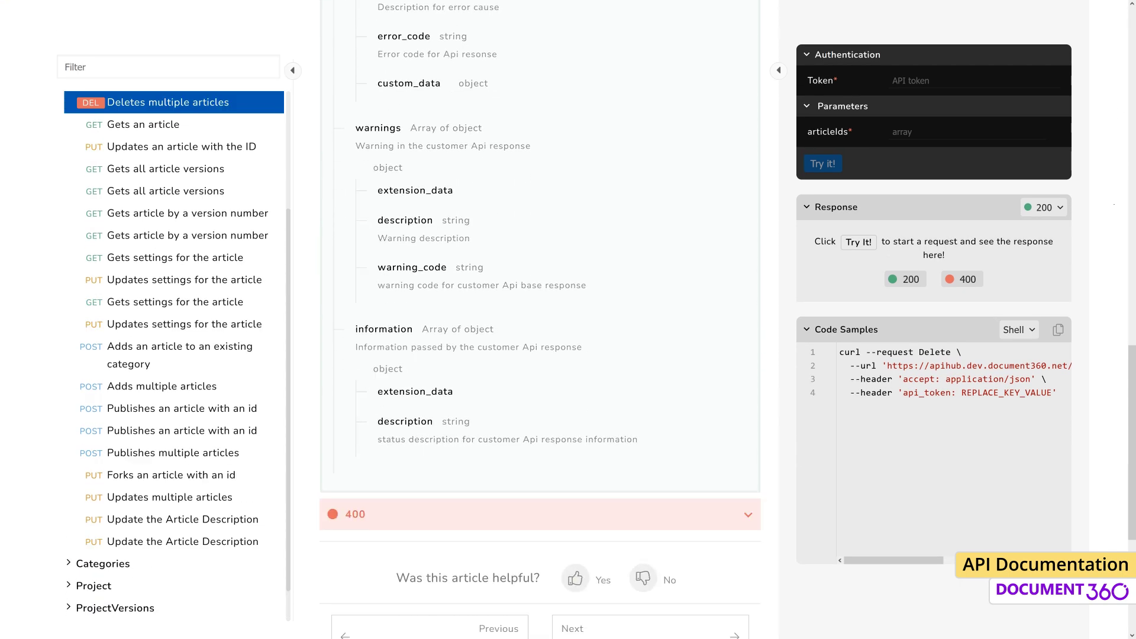
Step: Browse the Project endpoints, then show the Publishes an article with an id sample in Javascript
left_click(93, 586)
left_click(162, 575)
middle_click(763, 401)
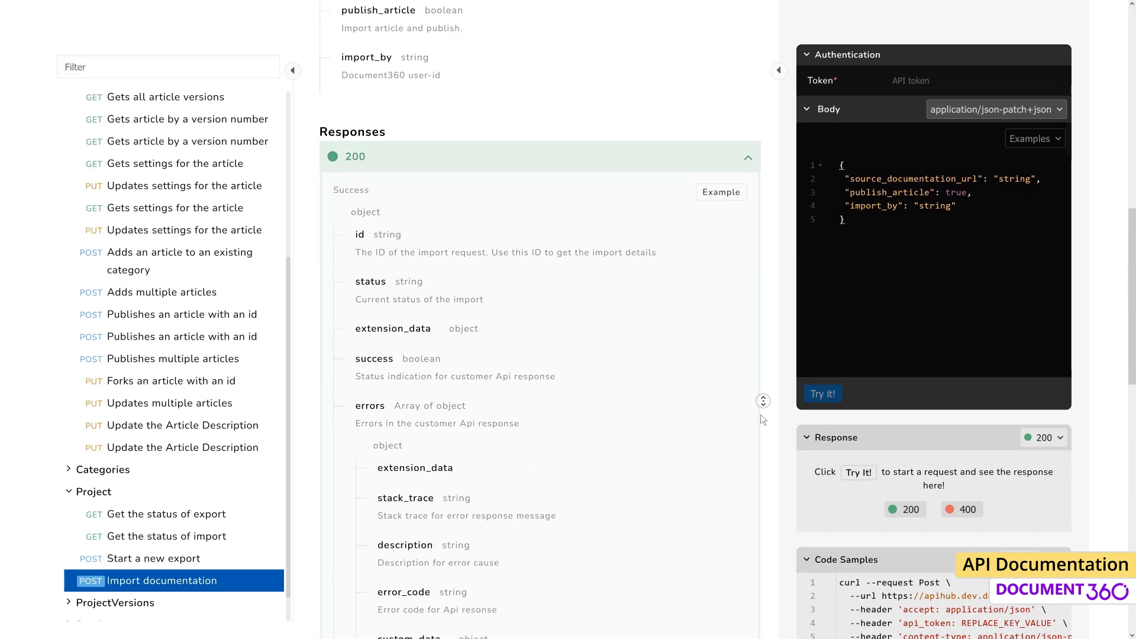
key("alt+Left")
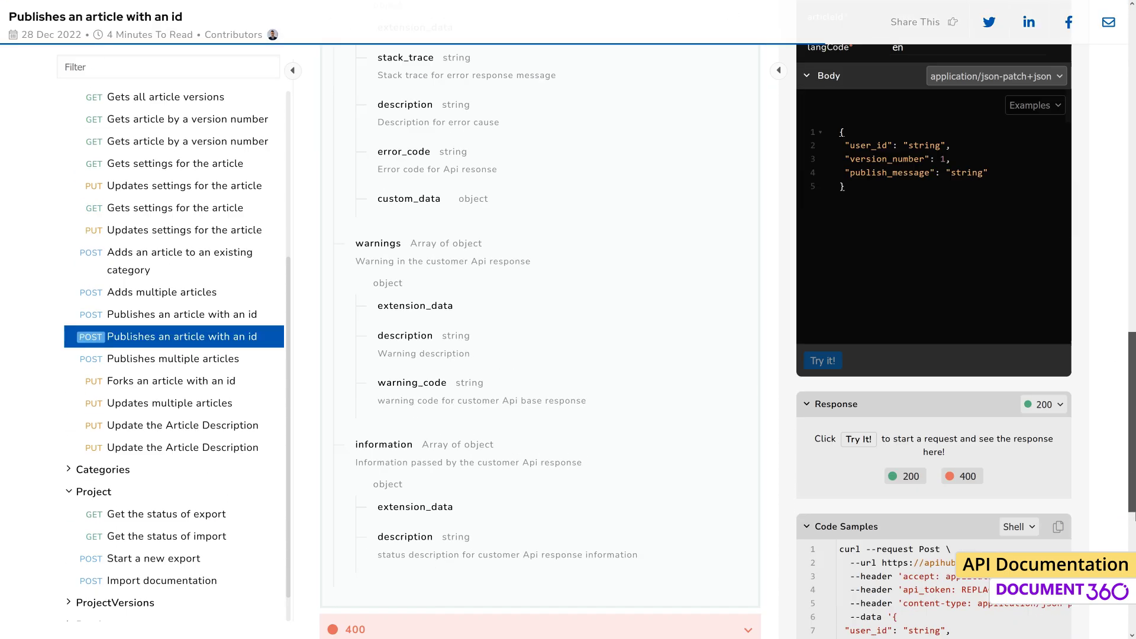
scroll(1105, 470, "down", 5)
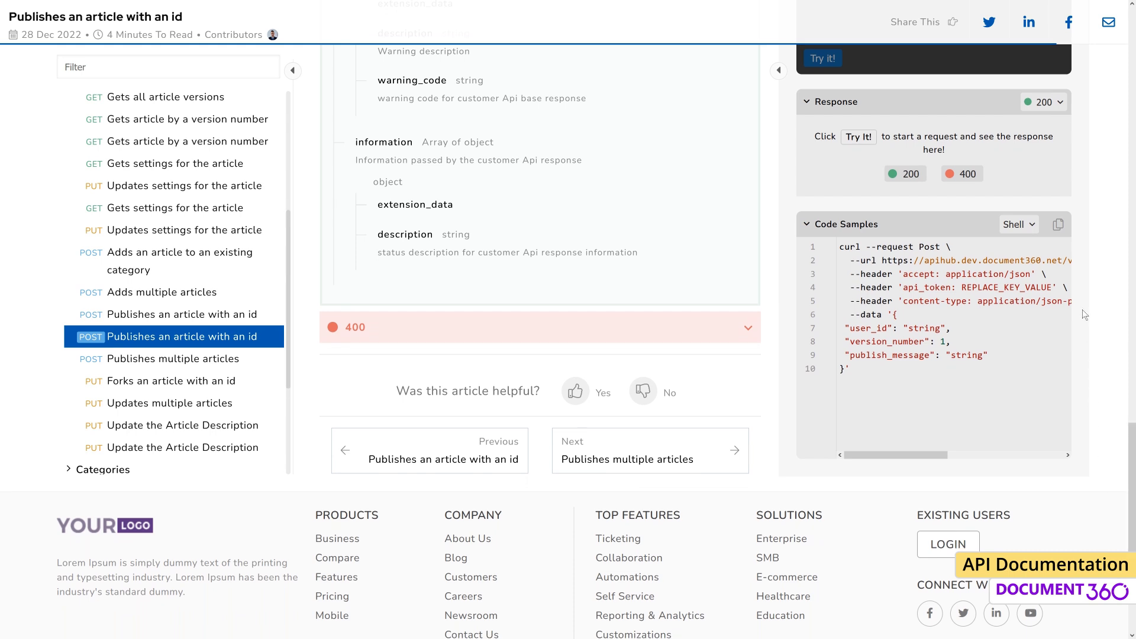
left_click(1031, 230)
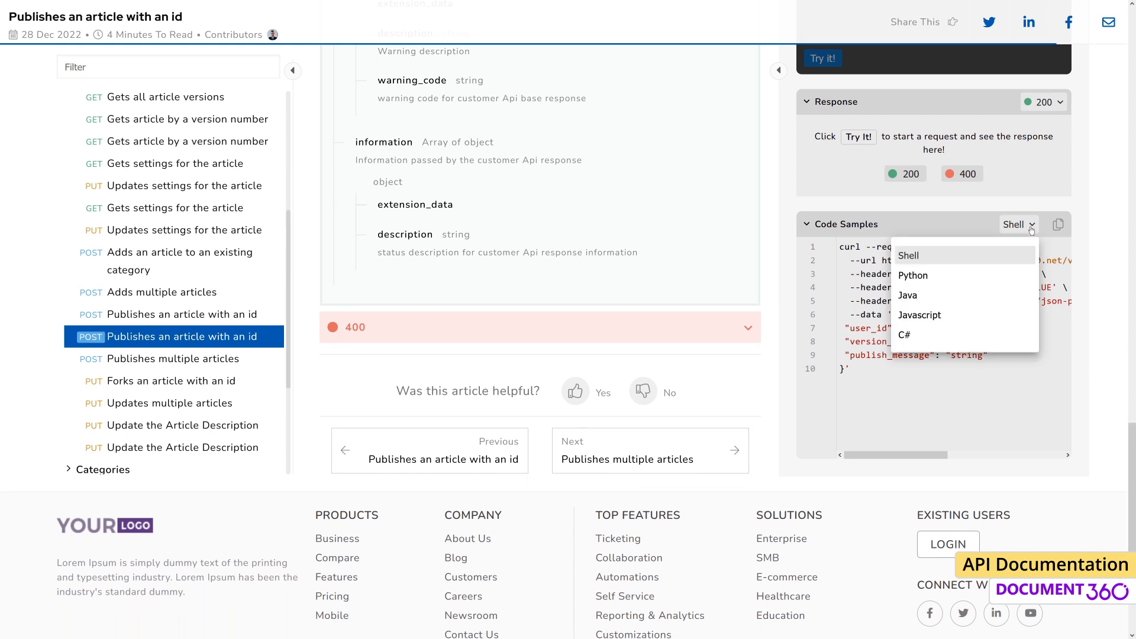
left_click(971, 317)
Step: Collapse Teams, expand ProjectVersions and scroll through the Gets list of project versions response fields
scroll(1071, 293, "down", 1)
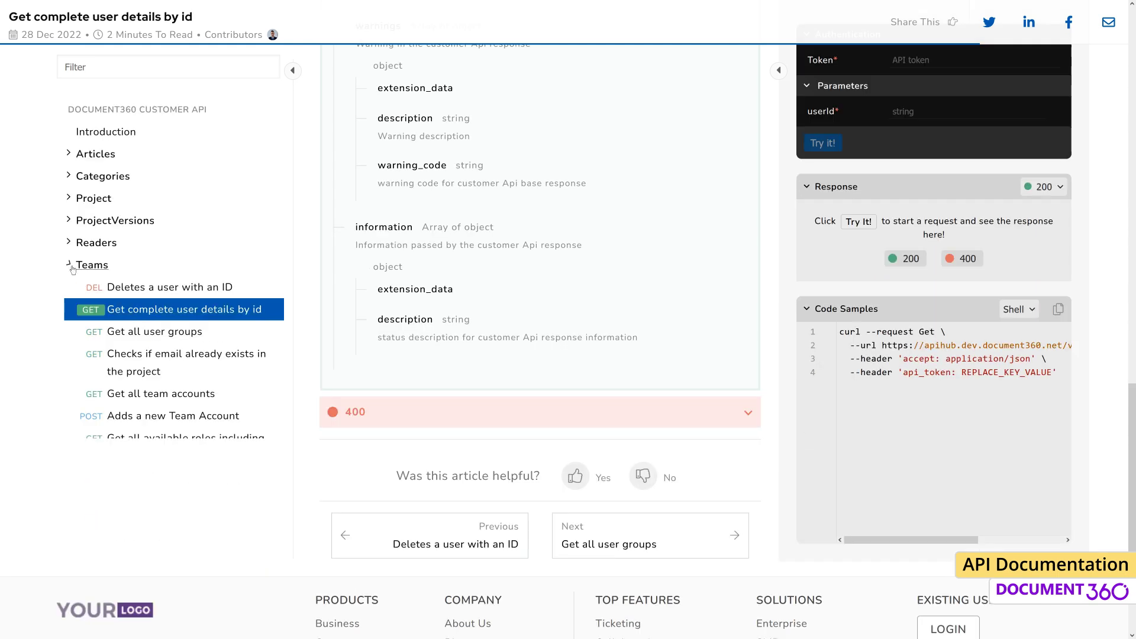
left_click(81, 267)
left_click(69, 224)
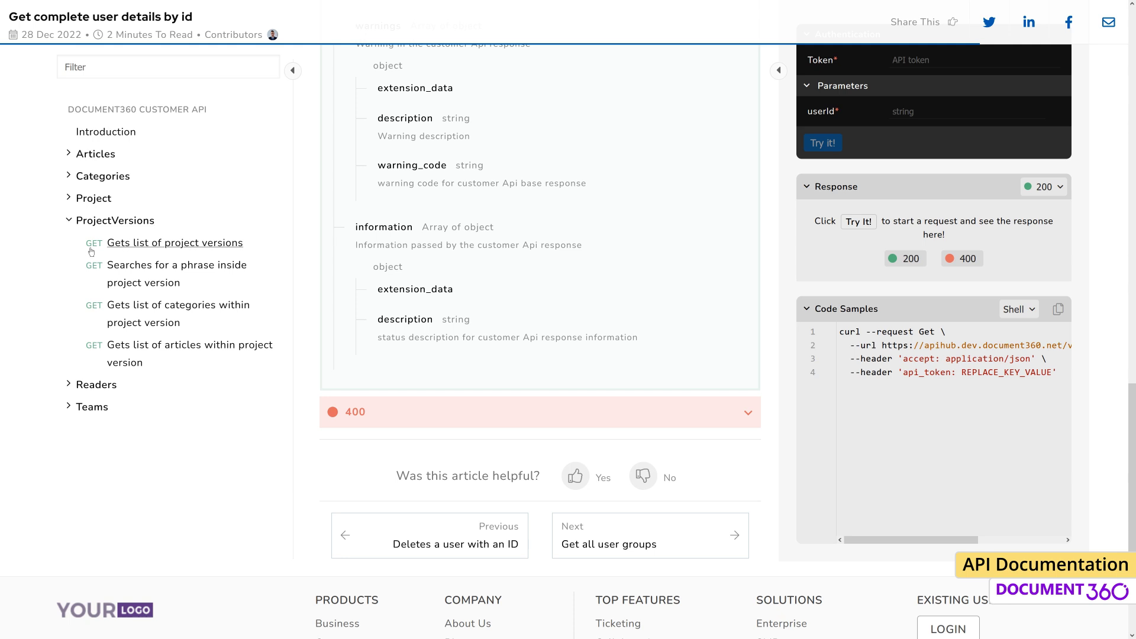
left_click(175, 244)
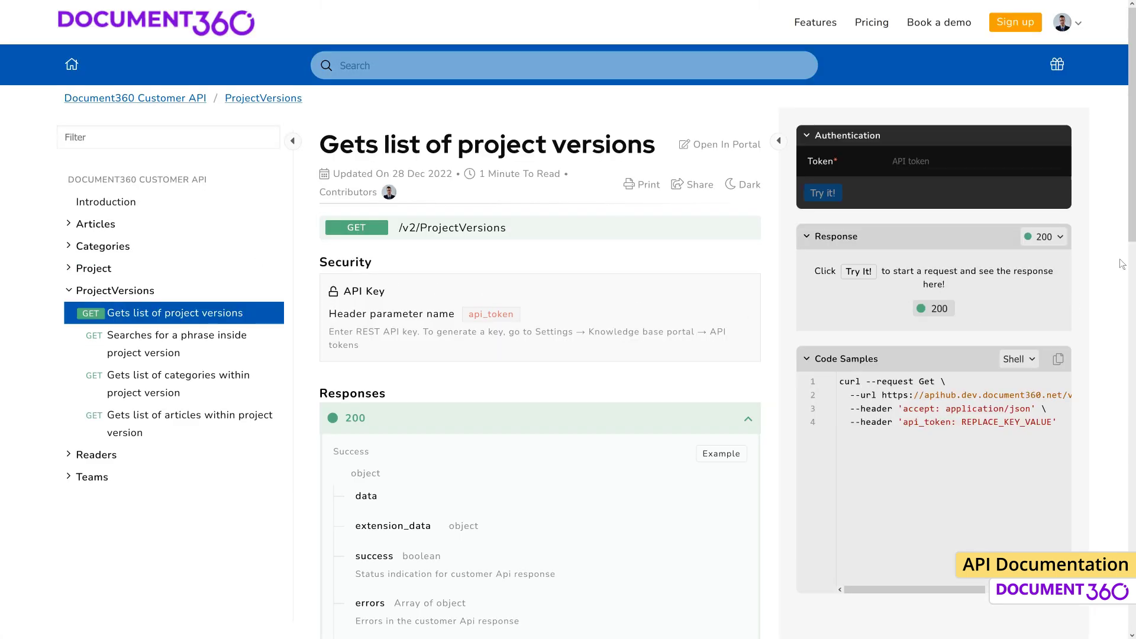
scroll(540, 355, "down", 4)
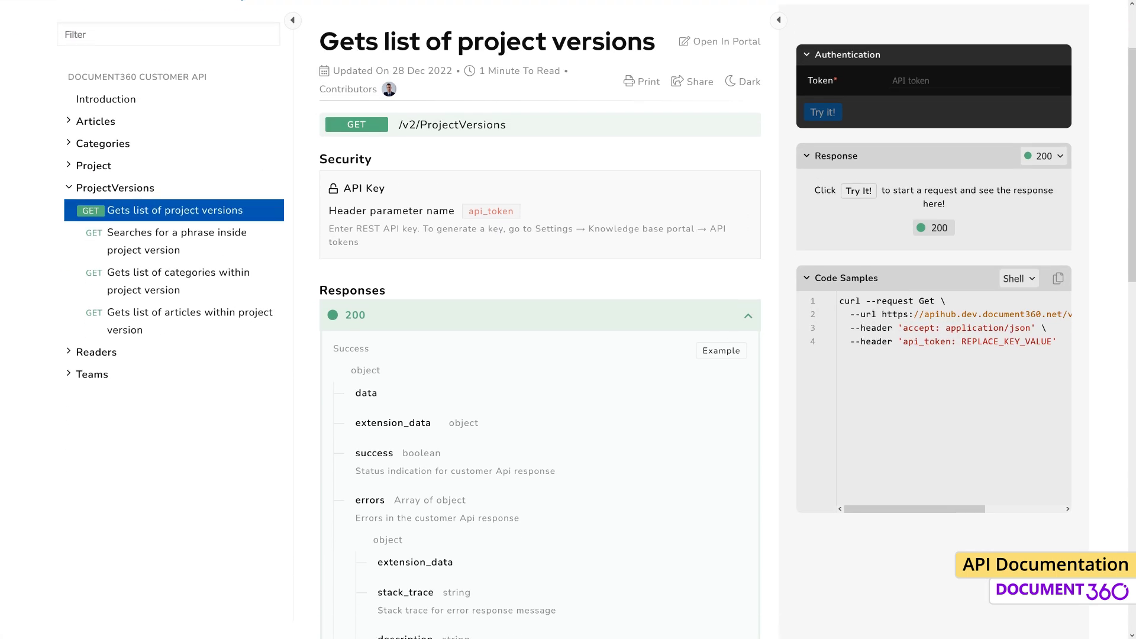
scroll(539, 320, "down", 4)
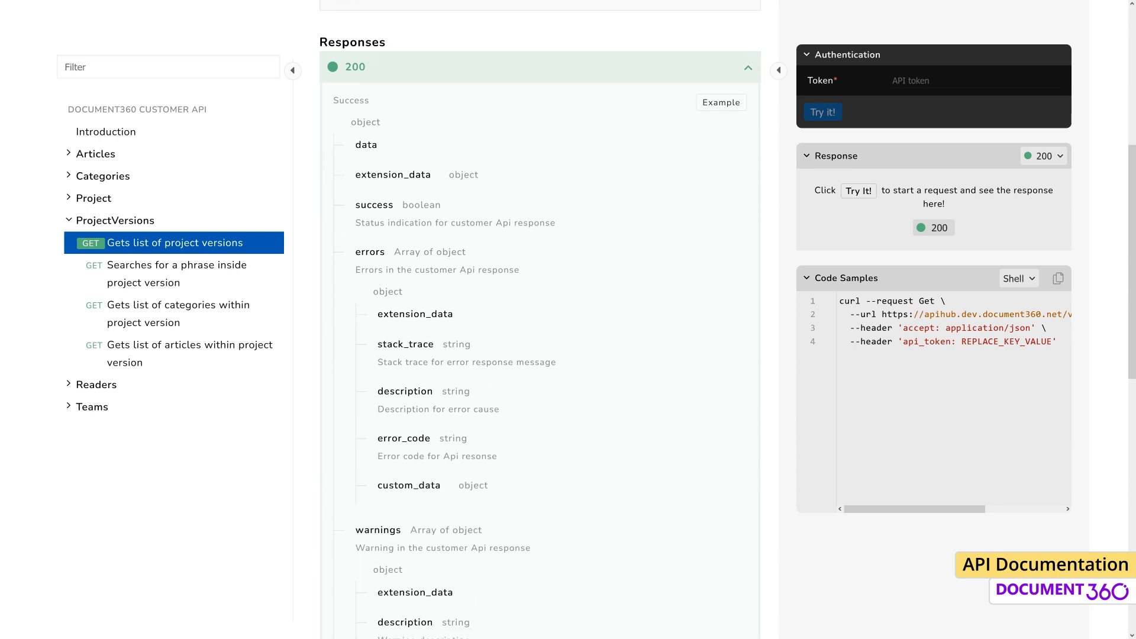
scroll(539, 320, "down", 4)
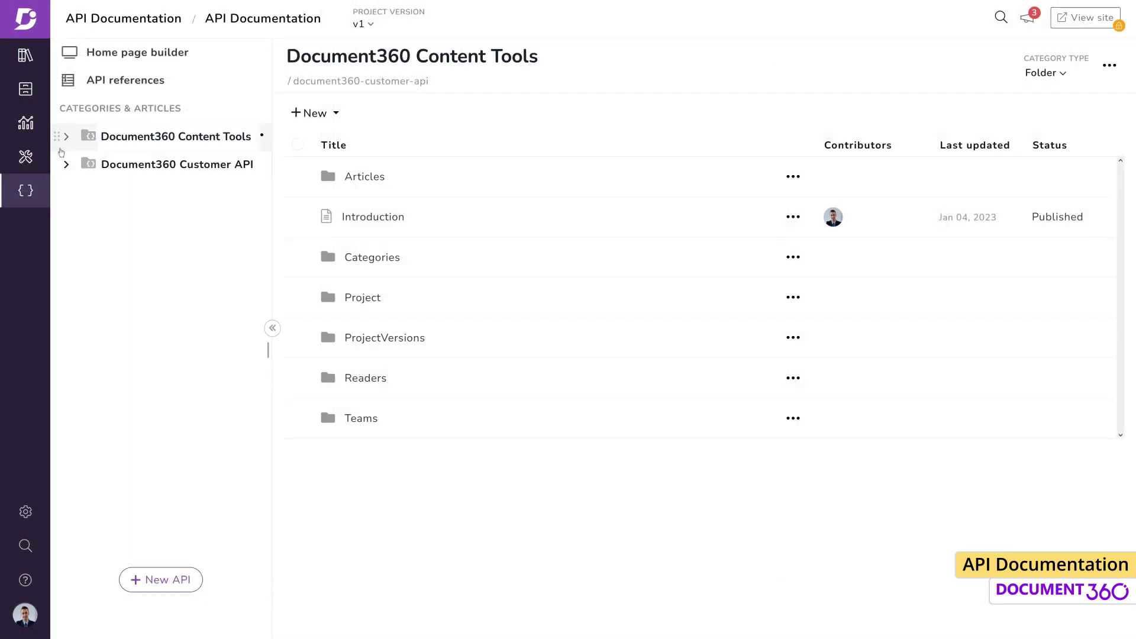
Step: Open the Add a new reader endpoint article under Document360 Content Tools > Readers
left_click(68, 136)
left_click(83, 303)
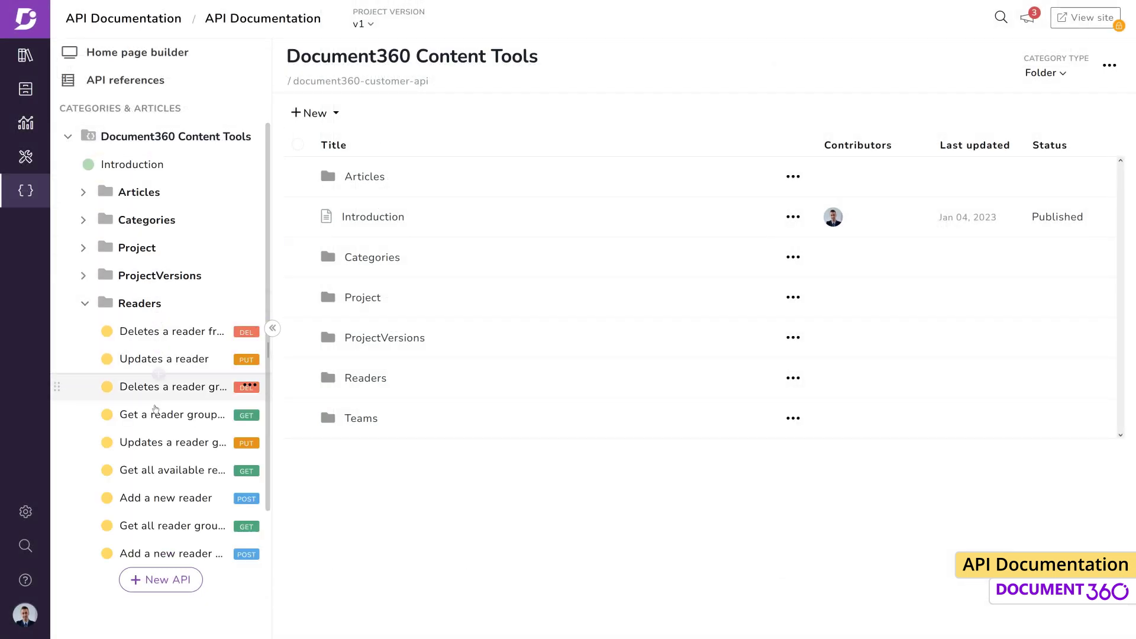
scroll(178, 450, "down", 1)
left_click(235, 441)
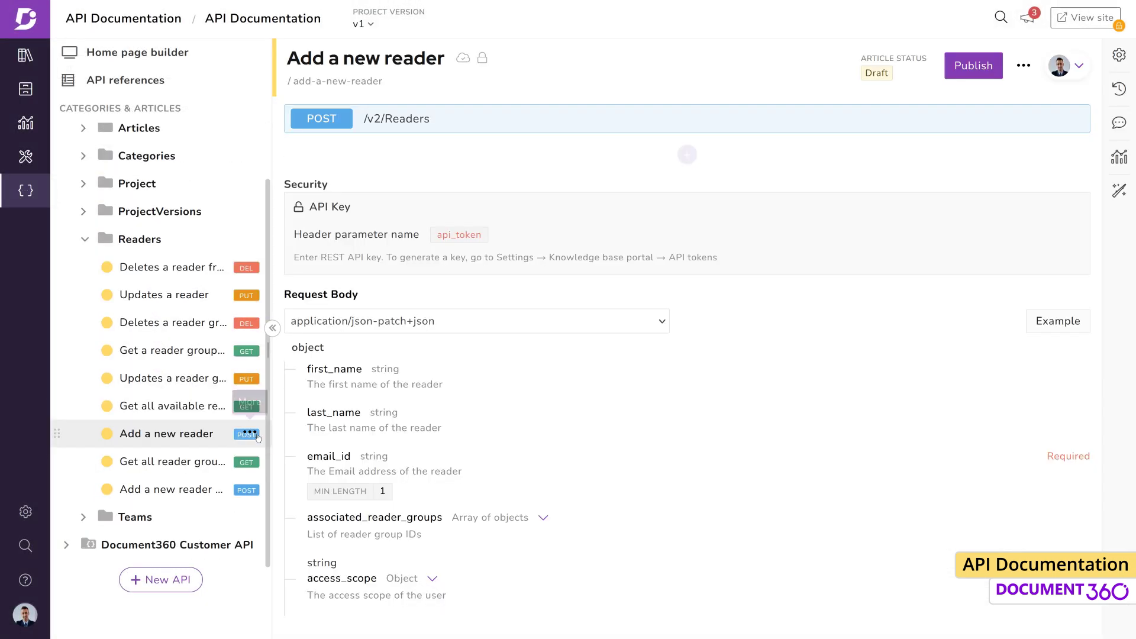
scroll(749, 266, "down", 4)
scroll(748, 266, "down", 10)
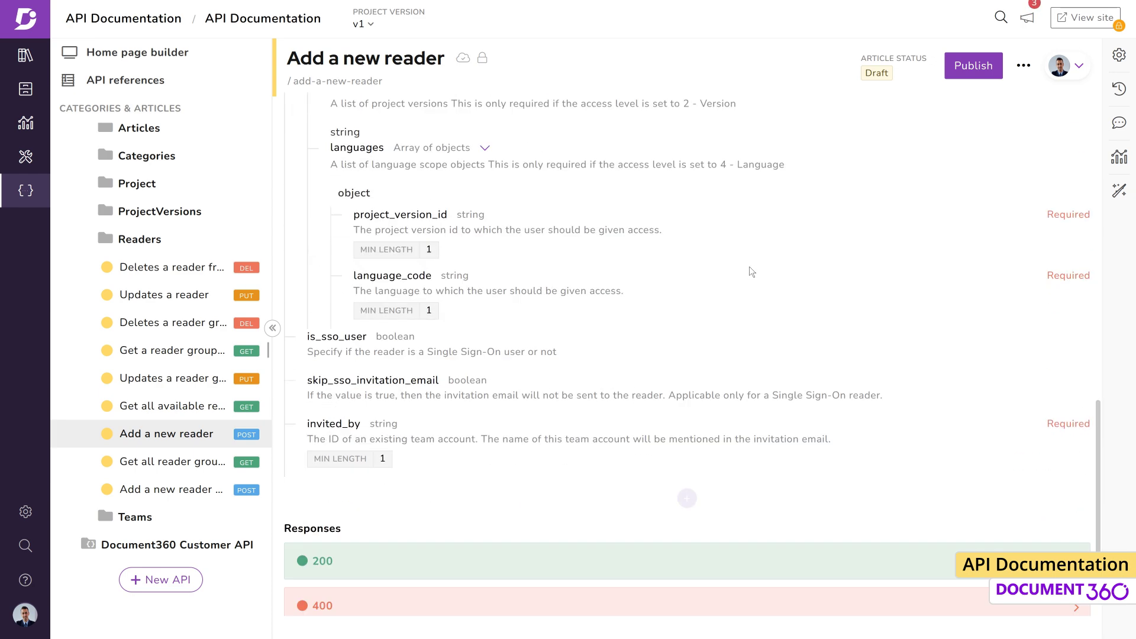
Step: Add the bold, underlined note 'Please add new readers only after checking domain and security access' and publish
left_click(687, 436)
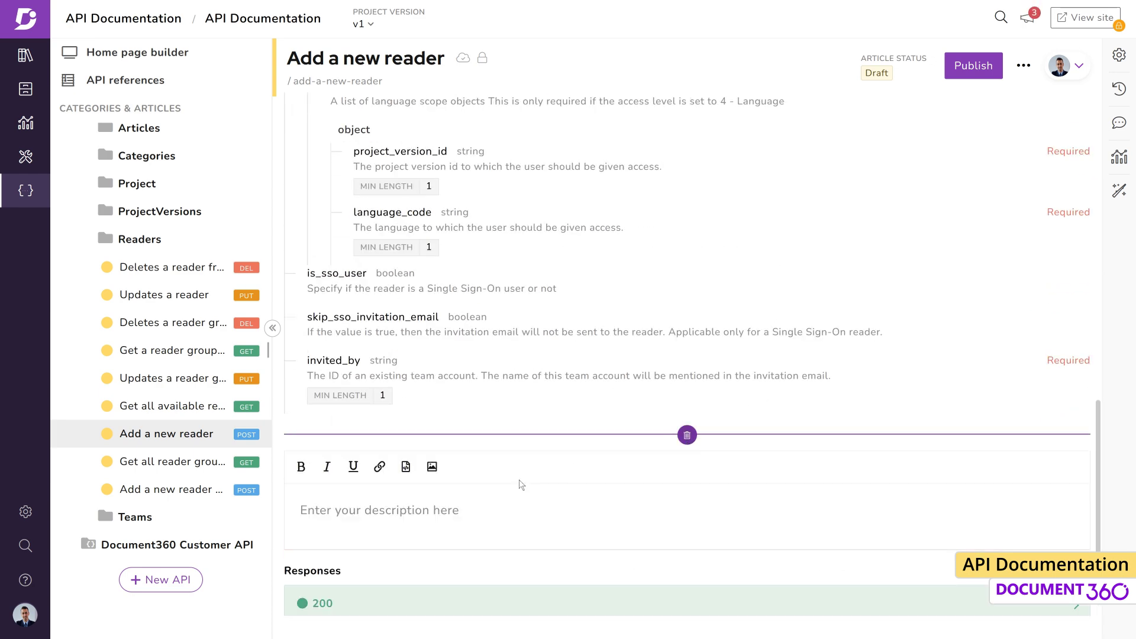
type("Note: Please add new readers only after checking domain")
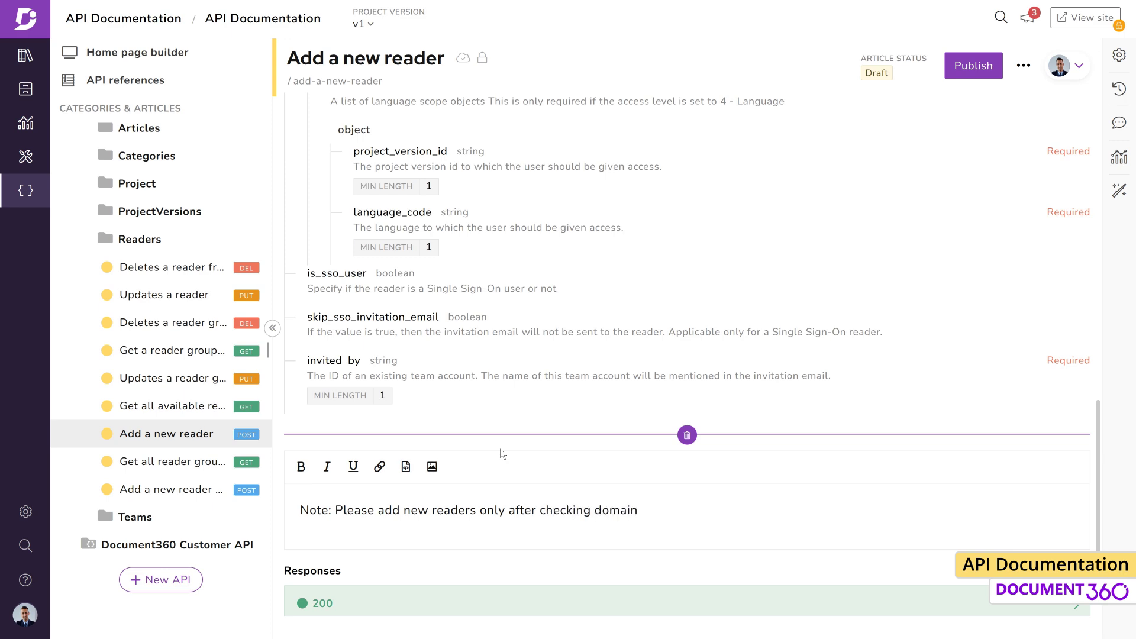
type(" and security access.")
key("ctrl+a")
key("ctrl+b")
key("ctrl+u")
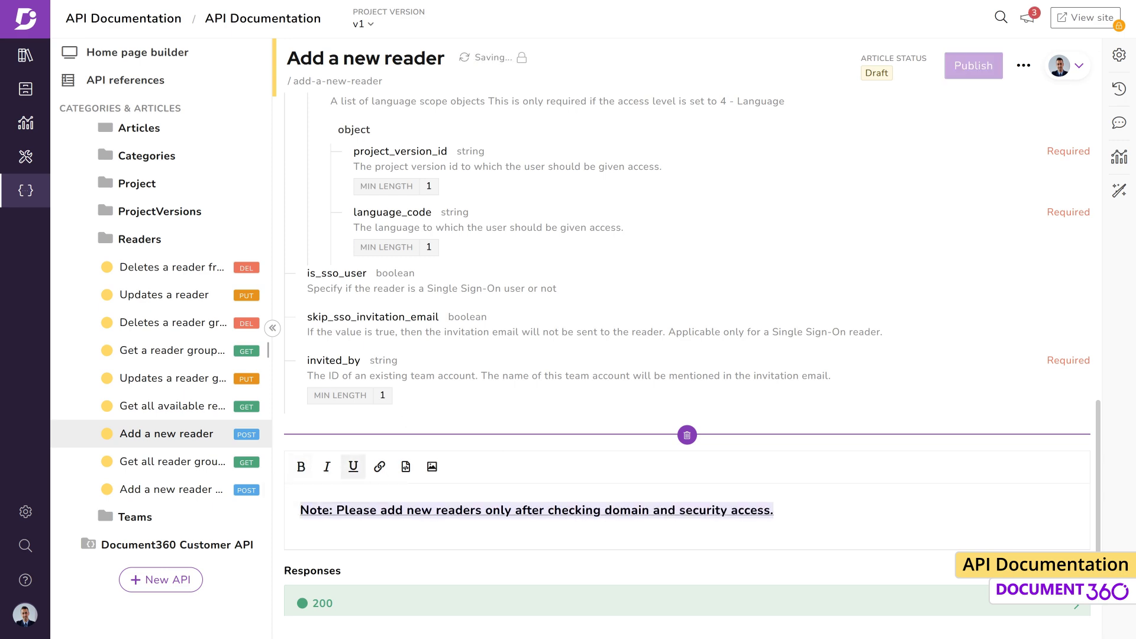
left_click(980, 68)
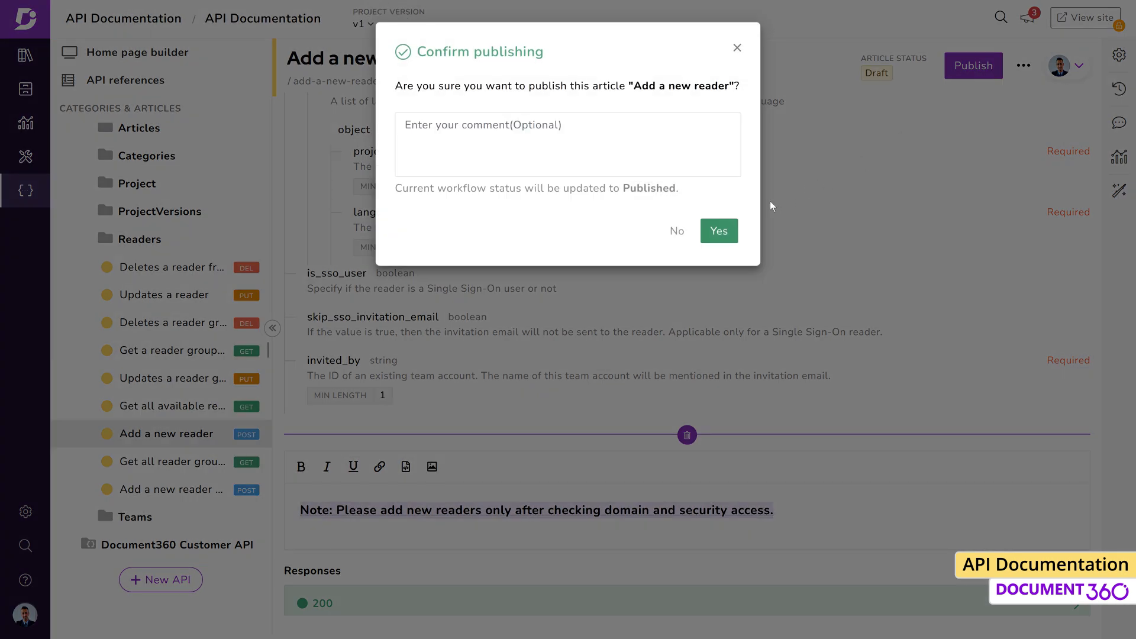